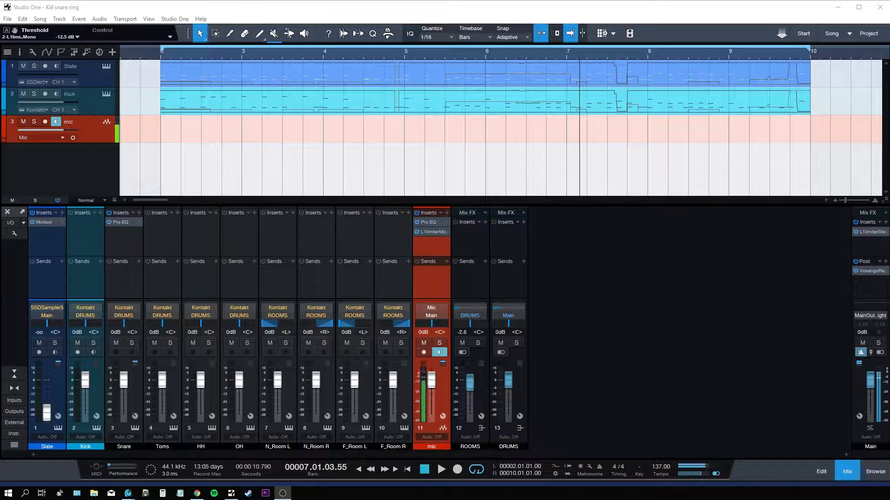
# From bar 2, view the Kontakt drum kit, then play back the drums to listen.
pyautogui.click(160, 57)
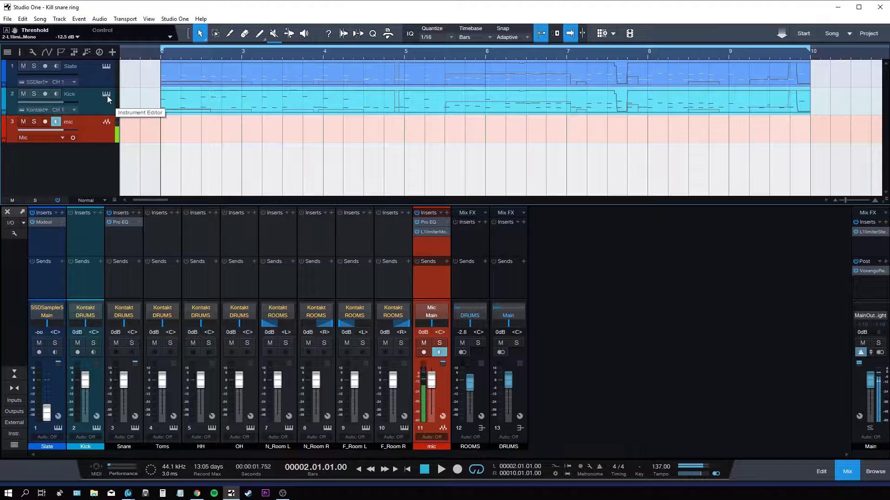
pyautogui.click(107, 95)
pyautogui.press('F11')
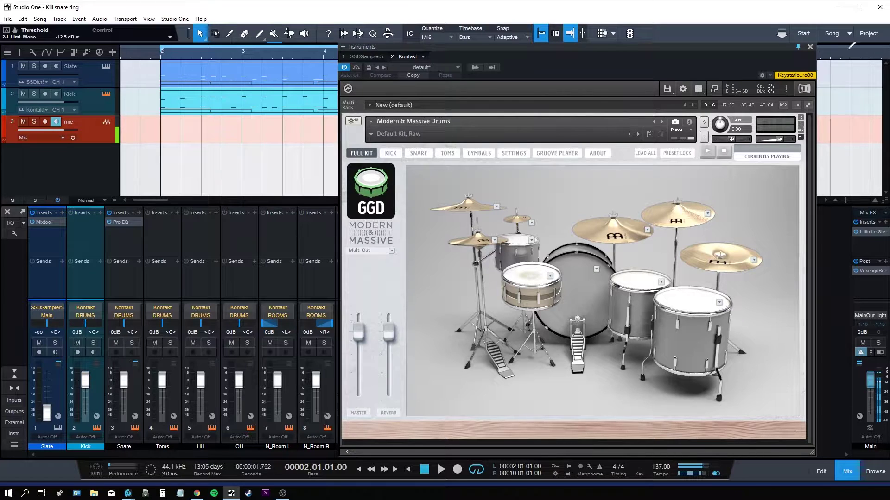
pyautogui.click(810, 48)
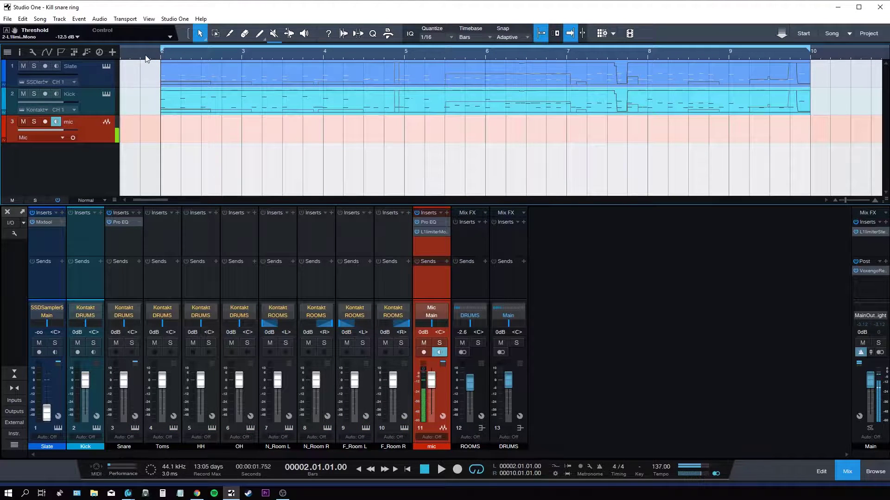
pyautogui.press('space')
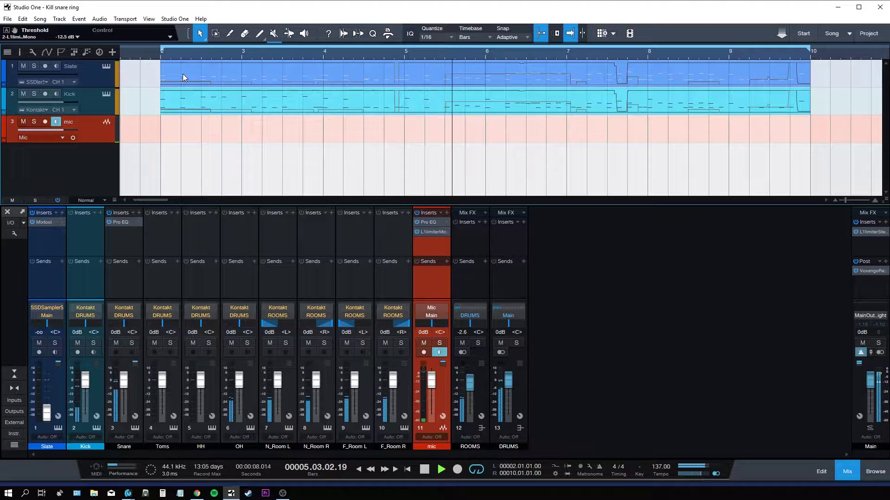
pyautogui.press('space')
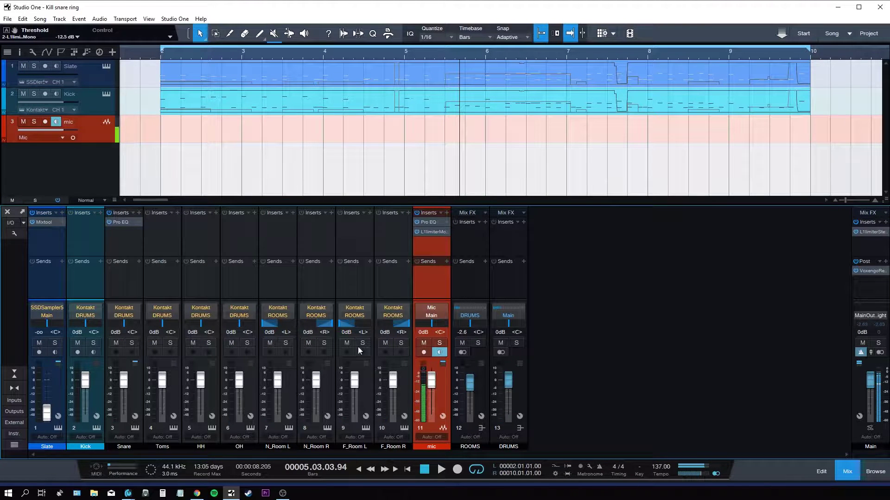
# Solo the mic and Snare channels and open the Snare's Pro EQ while auditioning.
pyautogui.click(439, 343)
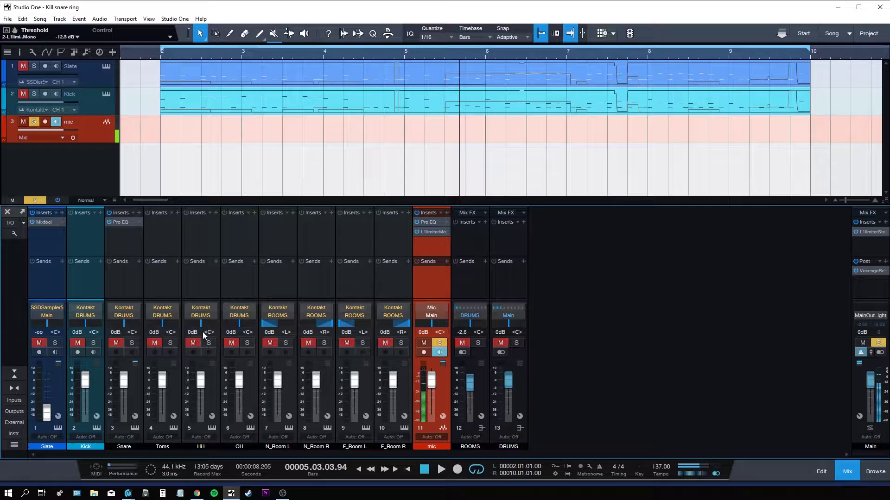
pyautogui.click(133, 343)
pyautogui.press('space')
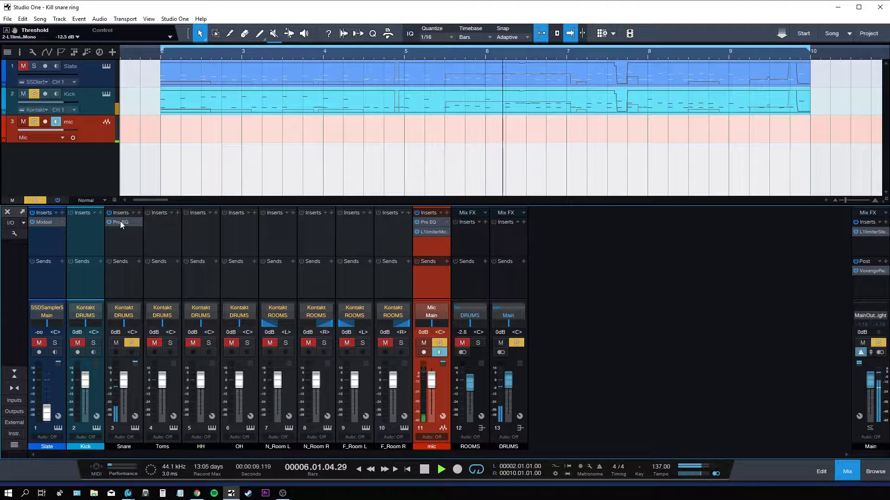
pyautogui.click(119, 223)
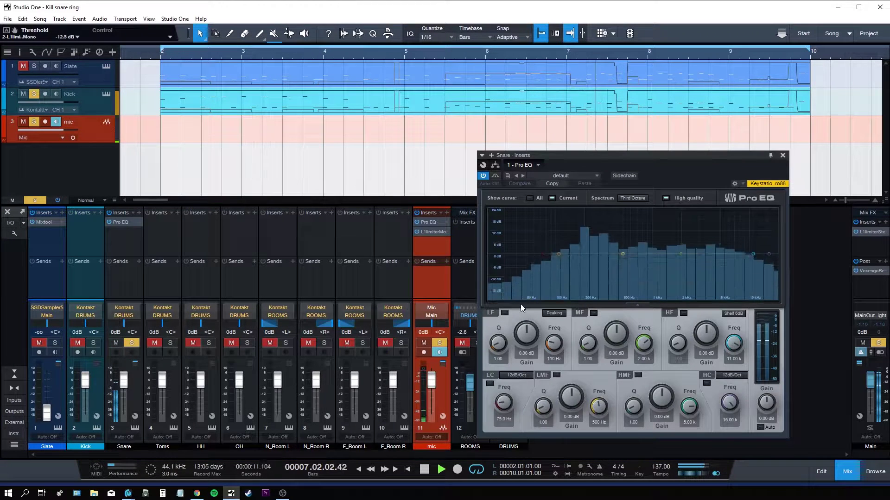
pyautogui.press('space')
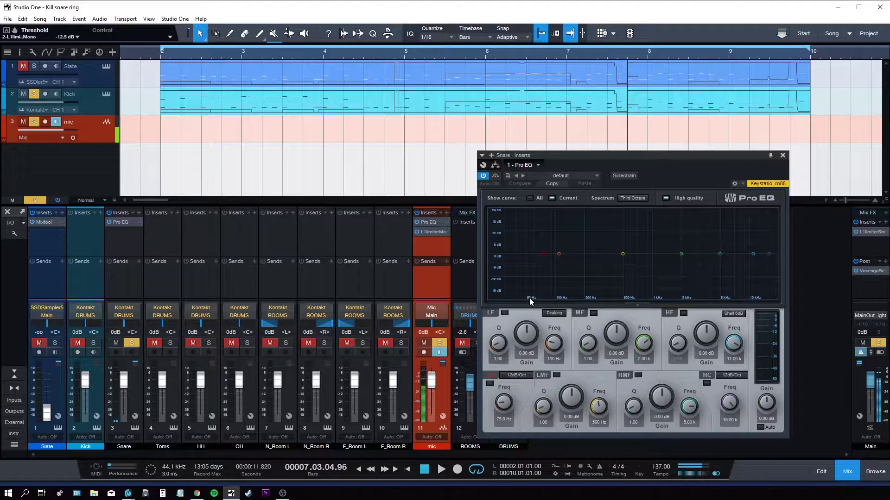
# Narrow the low-mid band to Q 24, sweep a boost to find the ring, then cut -19.88 dB at 199 Hz.
pyautogui.moveTo(552, 415); pyautogui.dragTo(560, 333)
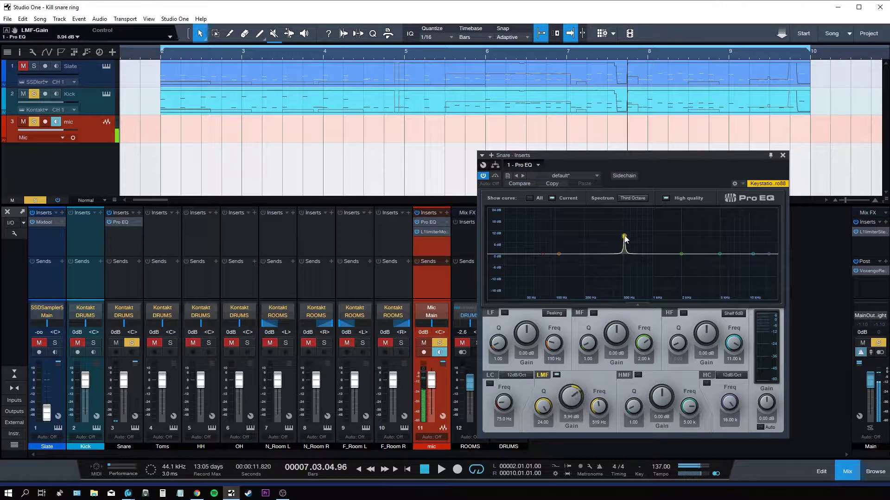
pyautogui.moveTo(624, 238); pyautogui.dragTo(685, 240)
pyautogui.moveTo(609, 242); pyautogui.dragTo(644, 247)
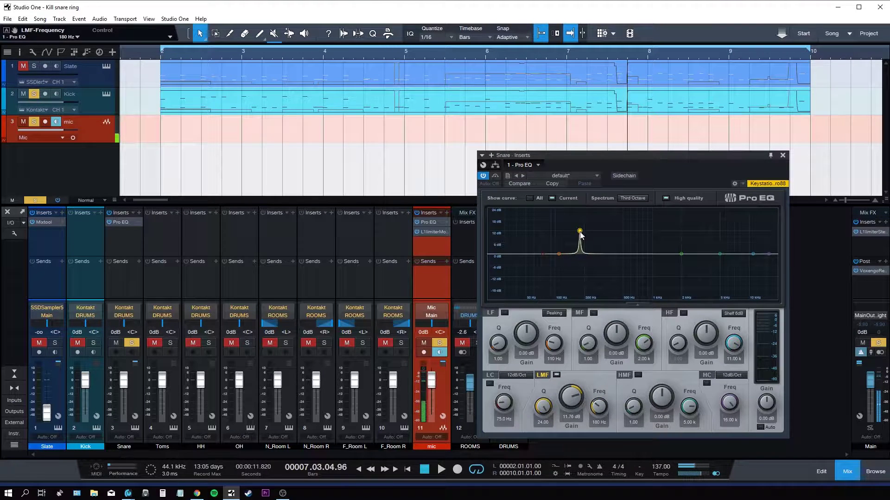
pyautogui.moveTo(580, 235); pyautogui.dragTo(584, 211)
pyautogui.press('space')
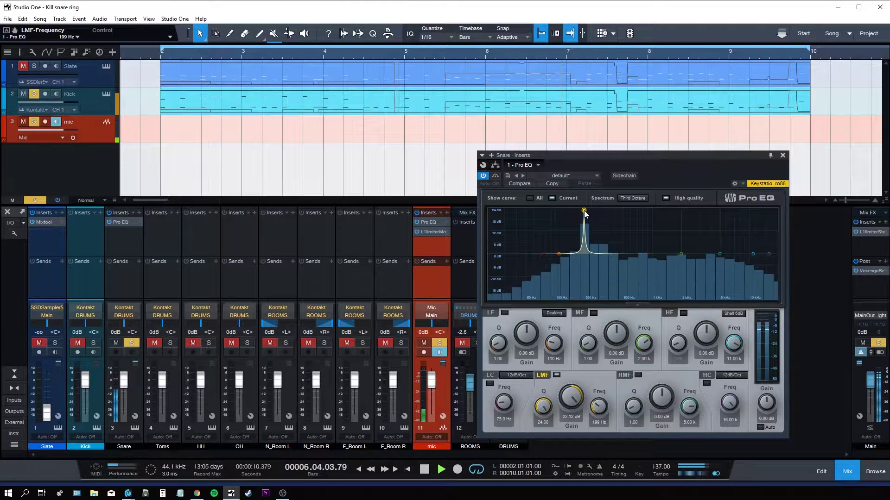
pyautogui.press('space')
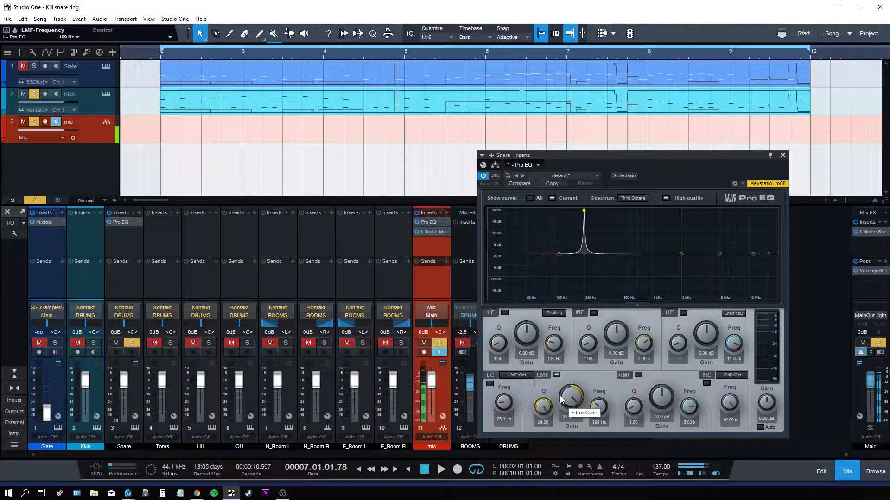
pyautogui.press('space')
pyautogui.moveTo(560, 398); pyautogui.dragTo(562, 465)
pyautogui.press('space')
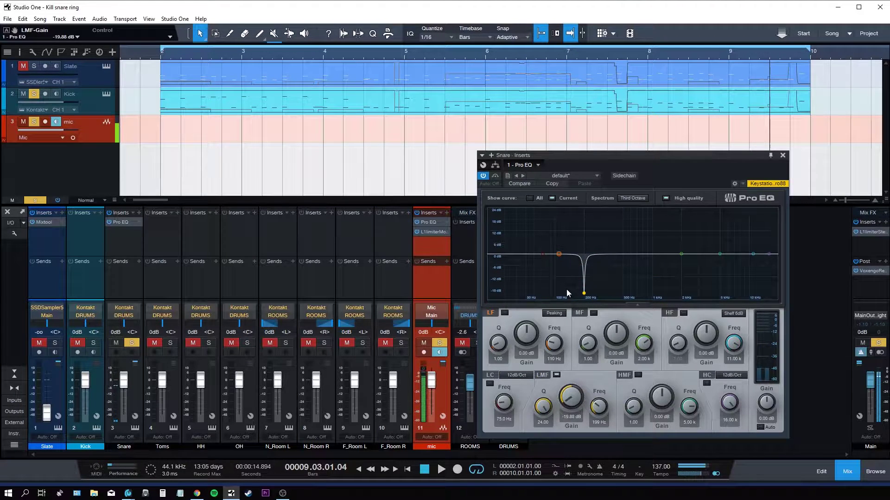
# Set the mid band to Q 24, sweep a boost to find the ring, then notch -21.84 dB at 274 Hz.
pyautogui.press('space')
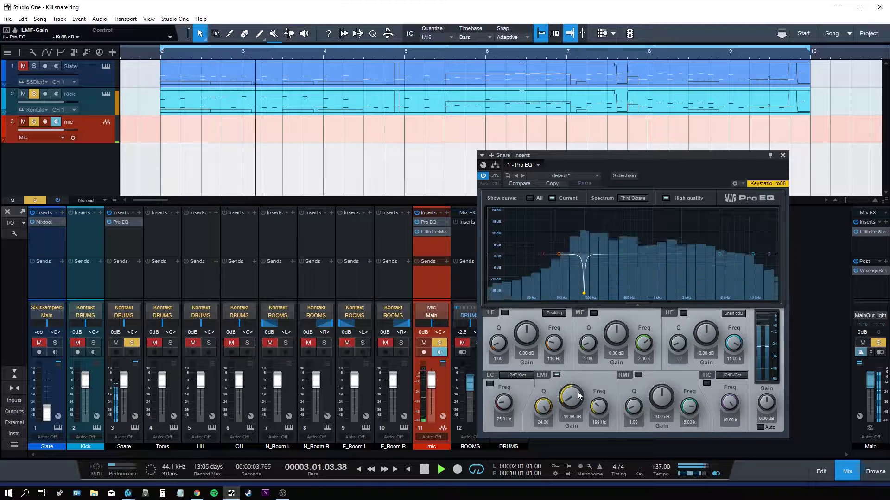
pyautogui.press('space')
pyautogui.moveTo(591, 345); pyautogui.dragTo(612, 308)
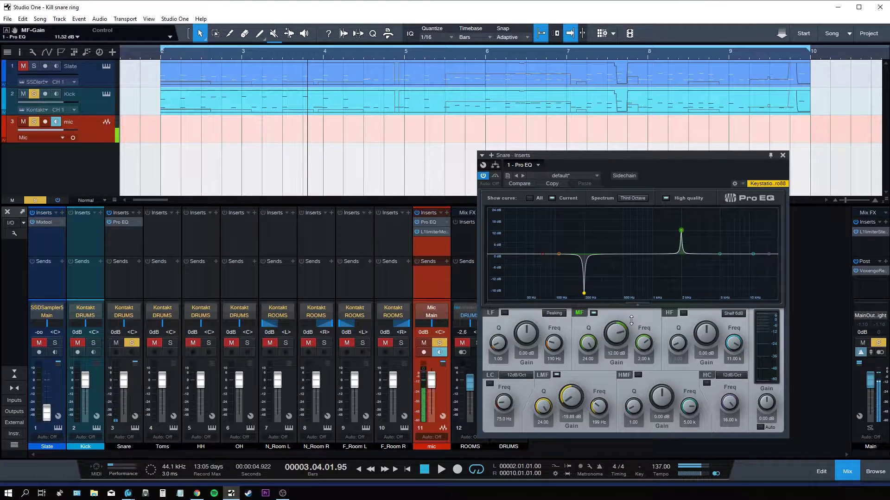
pyautogui.press('space')
pyautogui.moveTo(681, 228); pyautogui.dragTo(597, 196)
pyautogui.press('space')
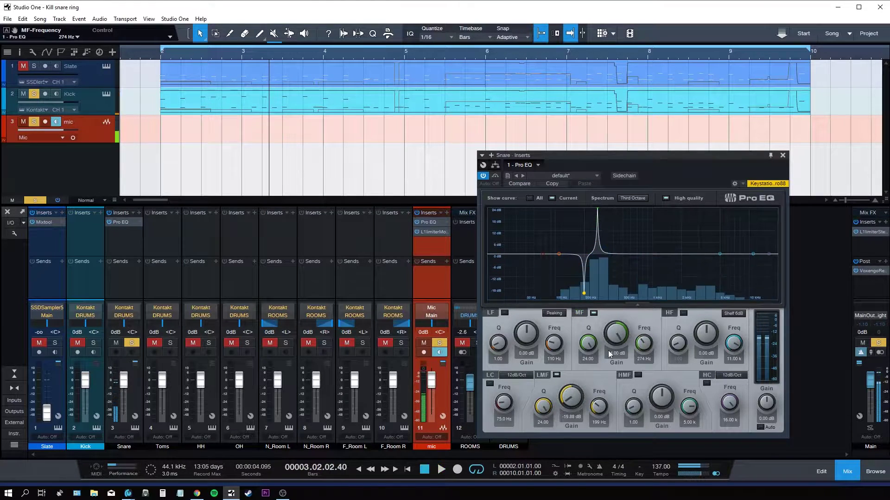
pyautogui.press('space')
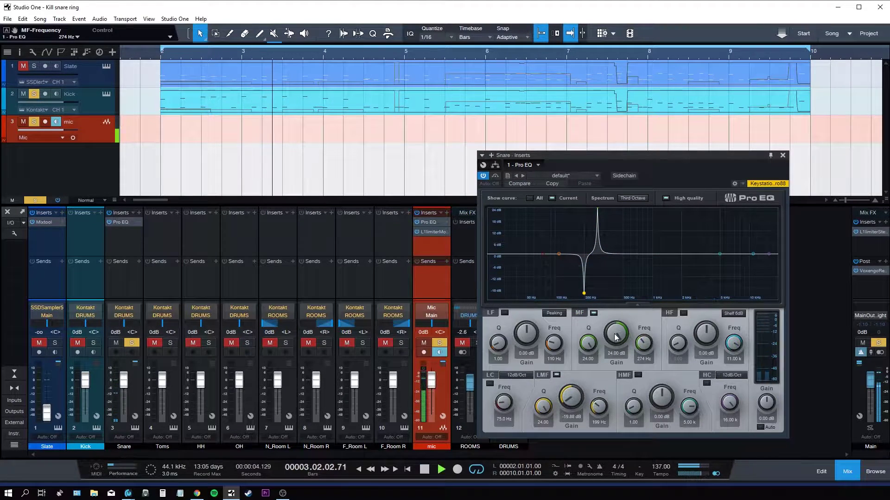
pyautogui.moveTo(616, 338); pyautogui.dragTo(601, 408)
pyautogui.press('space')
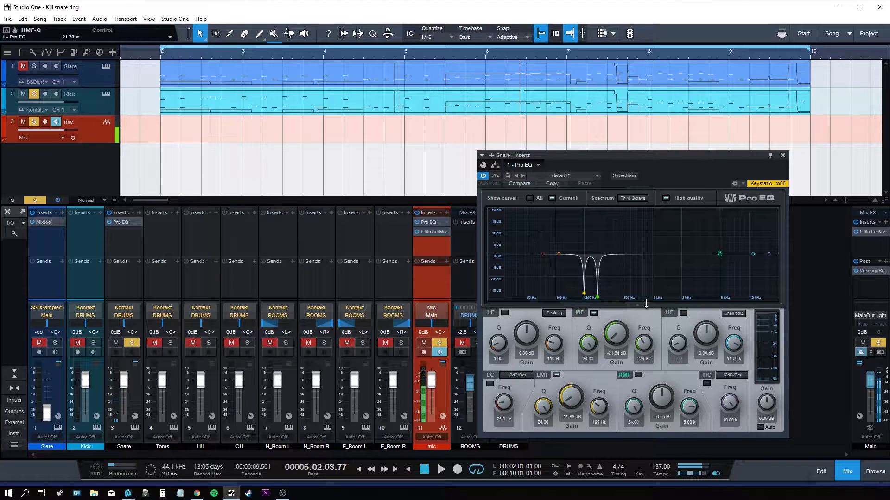
# Boost the high-mid band, sweep it down to about 394 Hz, then cut it to -24 dB.
pyautogui.press('space')
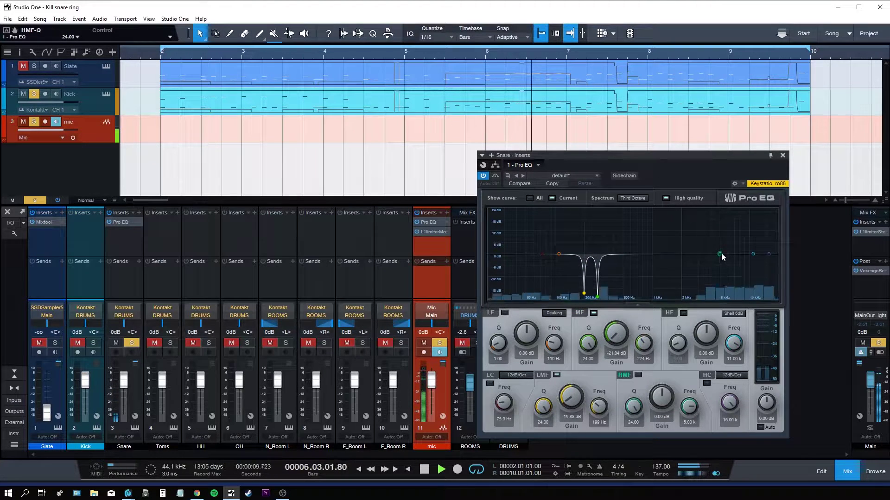
pyautogui.moveTo(719, 258); pyautogui.dragTo(672, 250)
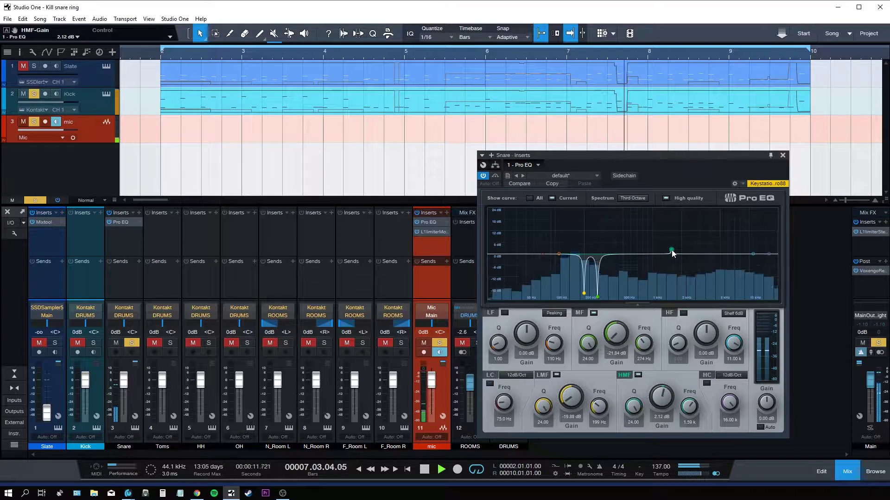
pyautogui.press('space')
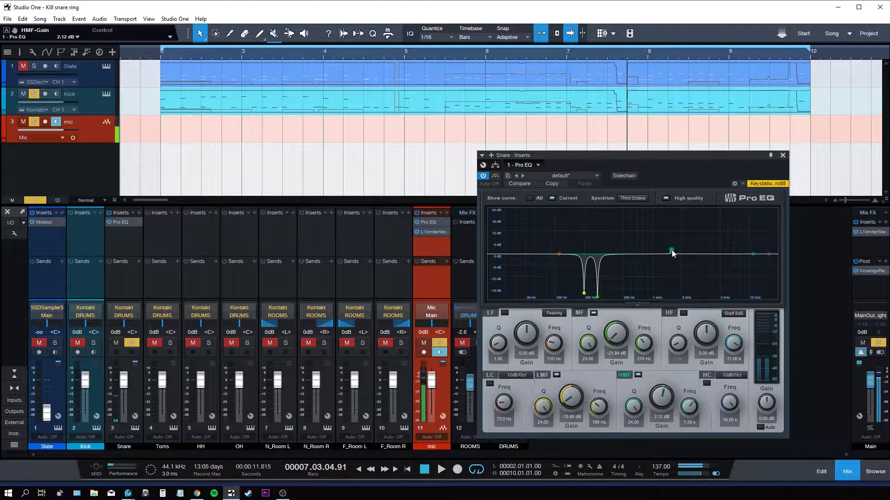
pyautogui.press('space')
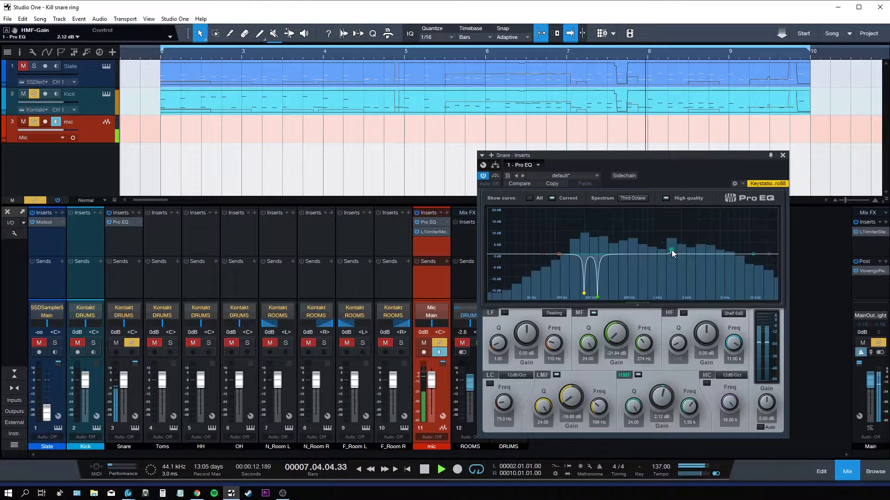
pyautogui.moveTo(671, 249); pyautogui.dragTo(613, 193)
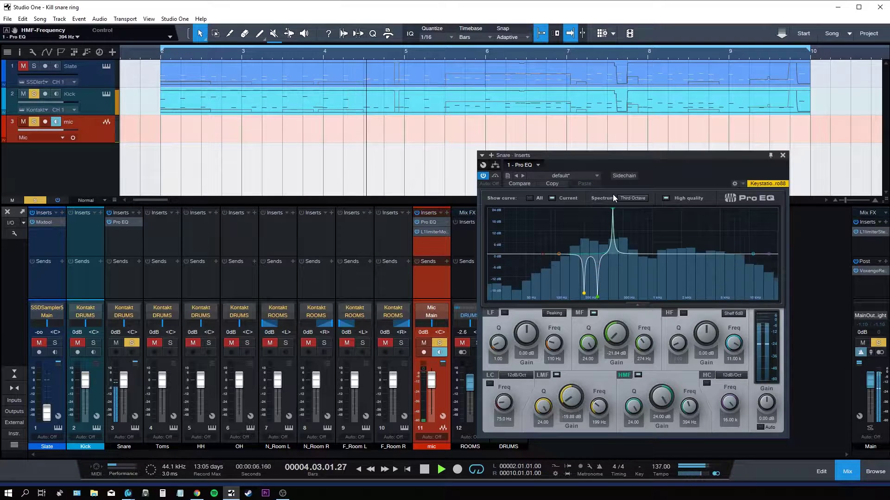
pyautogui.moveTo(665, 391); pyautogui.dragTo(665, 419)
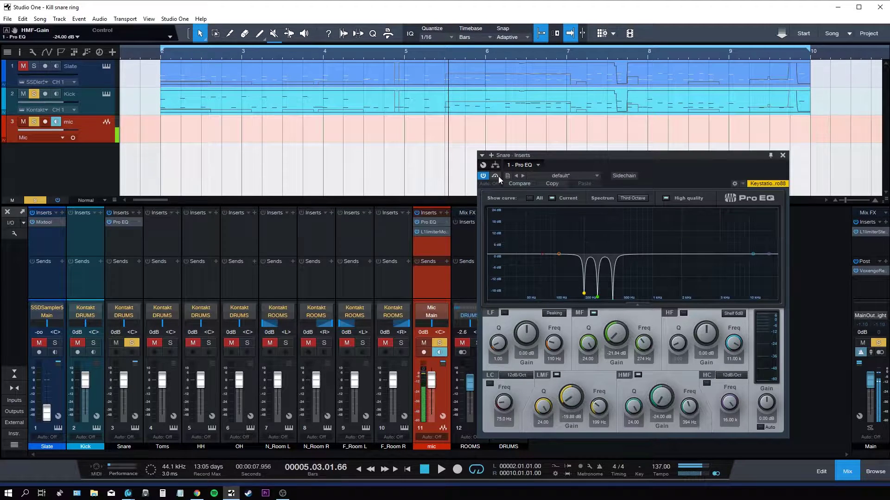
# A/B the snare Pro EQ's three notches by bypassing and re-enabling it during playback.
pyautogui.press('space')
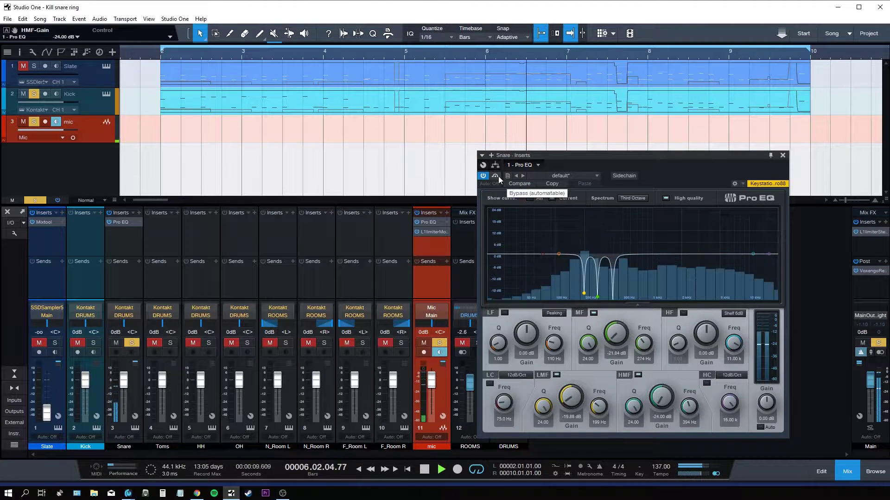
pyautogui.click(496, 176)
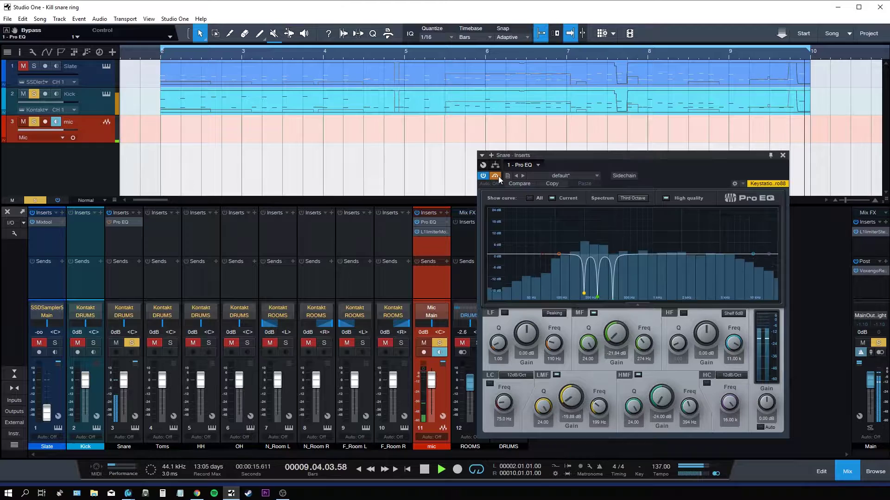
pyautogui.click(498, 176)
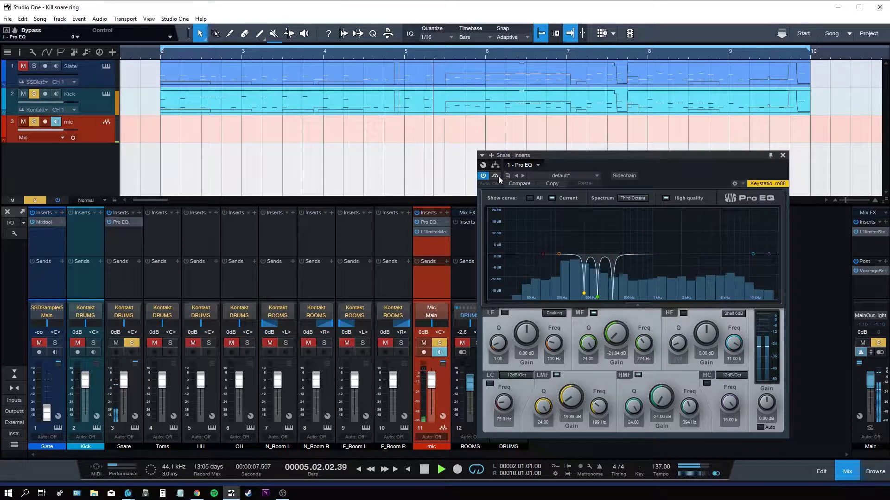
pyautogui.click(495, 176)
pyautogui.click(495, 176)
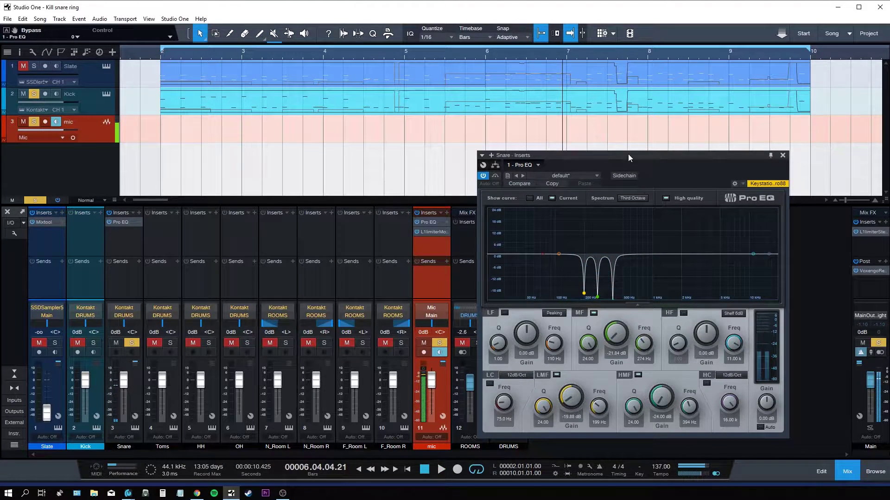
# Solo the DRUMS bus, A/B the Snare Pro EQ bypass, then leave it on and clear all solos.
pyautogui.moveTo(629, 158); pyautogui.dragTo(690, 107)
pyautogui.click(516, 343)
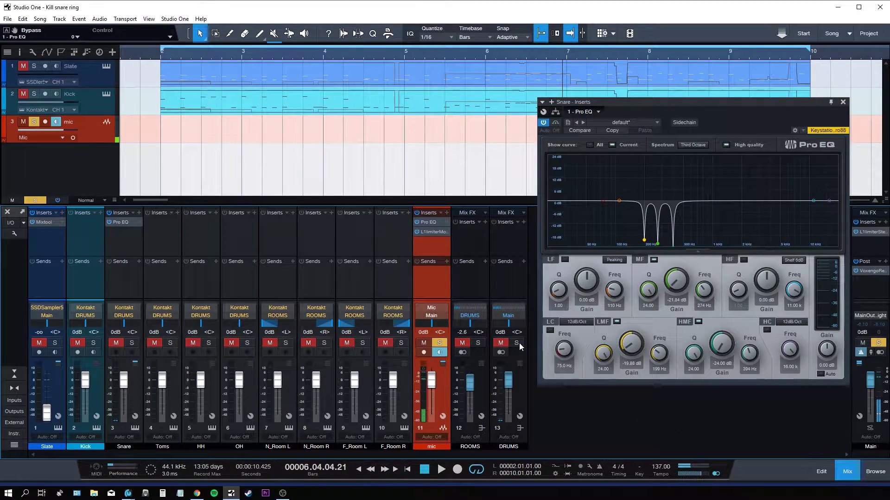
pyautogui.press('space')
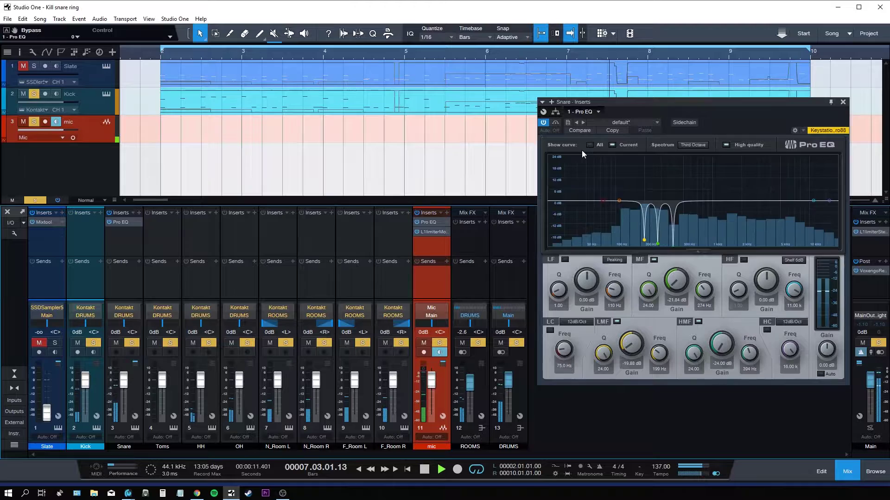
pyautogui.click(555, 122)
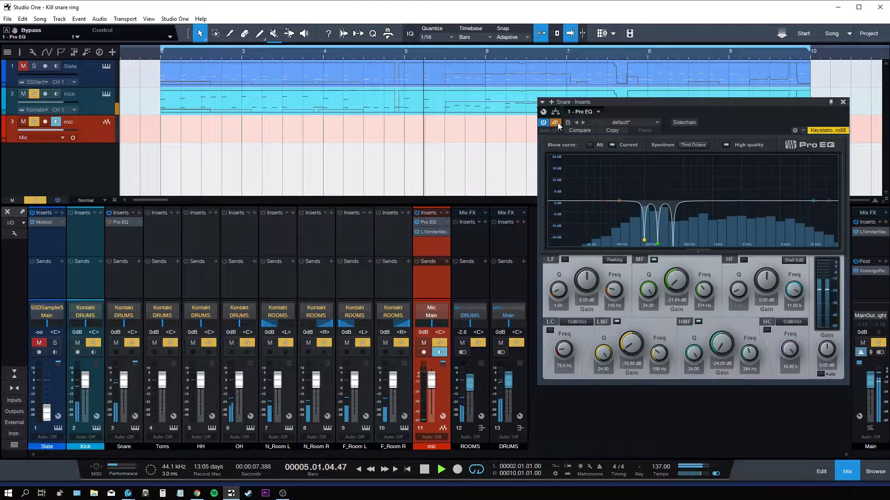
pyautogui.click(555, 122)
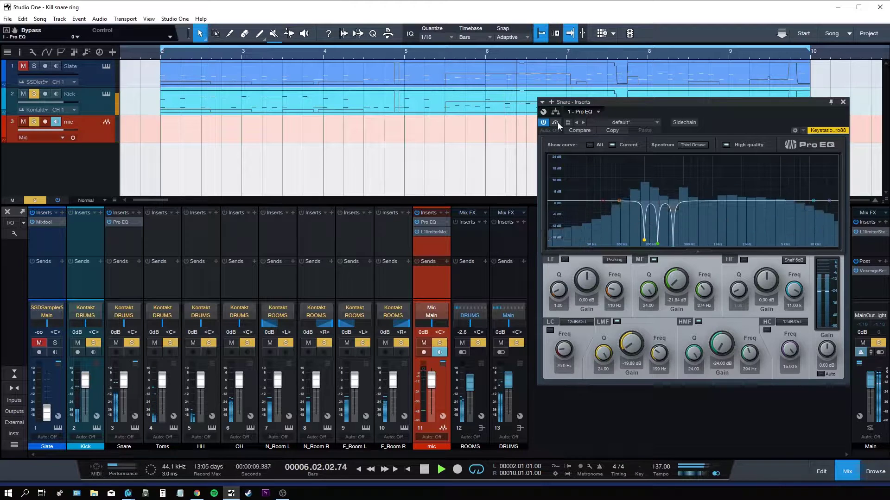
pyautogui.click(556, 122)
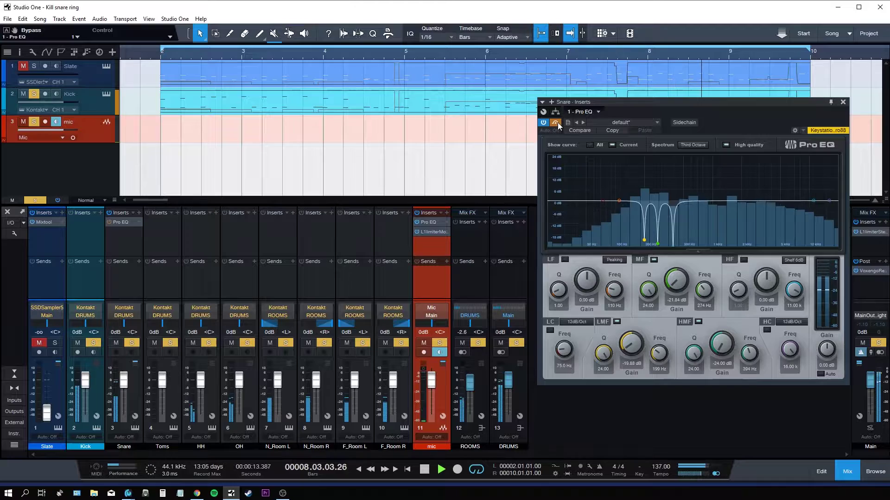
pyautogui.click(555, 122)
pyautogui.press('space')
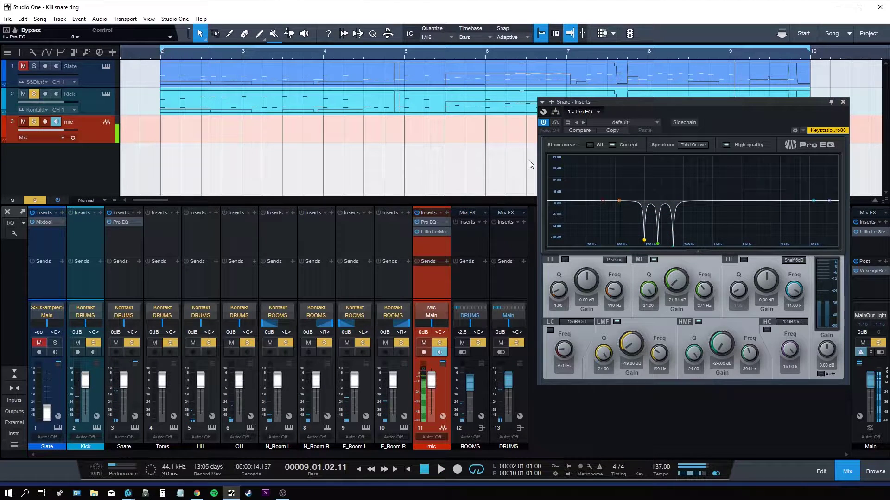
pyautogui.click(878, 343)
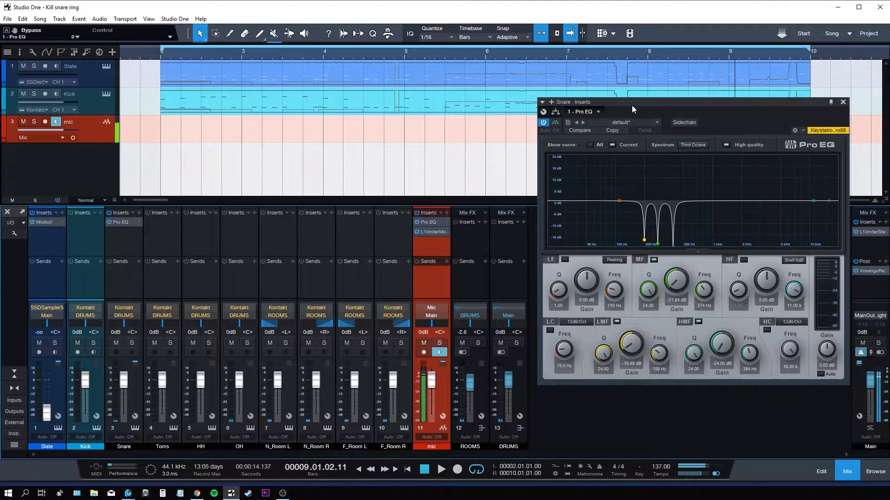
pyautogui.moveTo(633, 106); pyautogui.dragTo(117, 86)
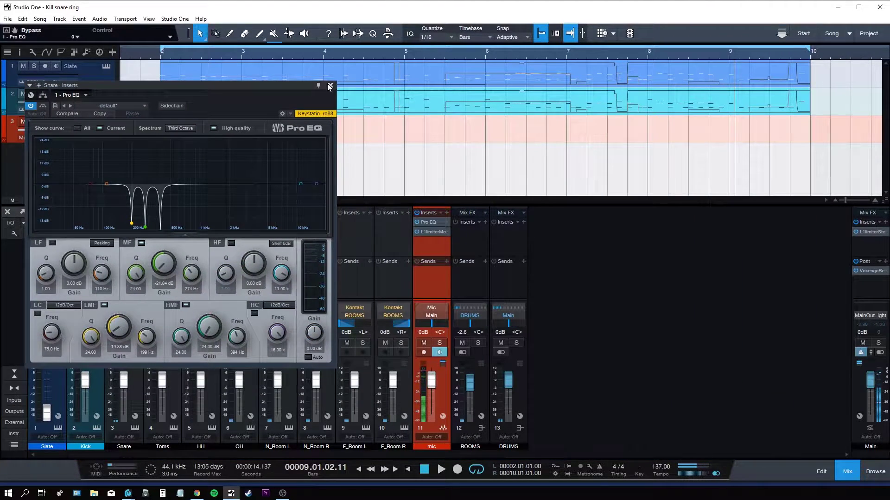
# Close the Snare EQ and solo the mic channel together with the ROOMS bus.
pyautogui.click(330, 86)
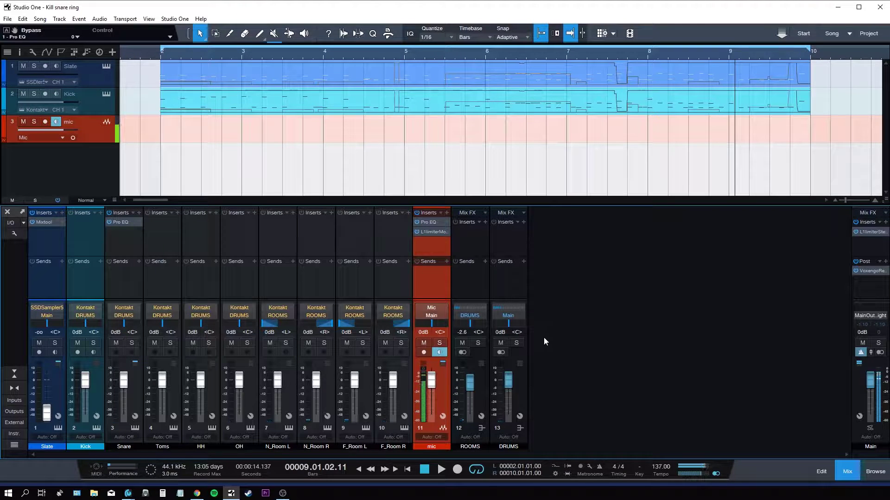
pyautogui.click(478, 343)
pyautogui.click(478, 343)
pyautogui.click(439, 343)
pyautogui.click(479, 343)
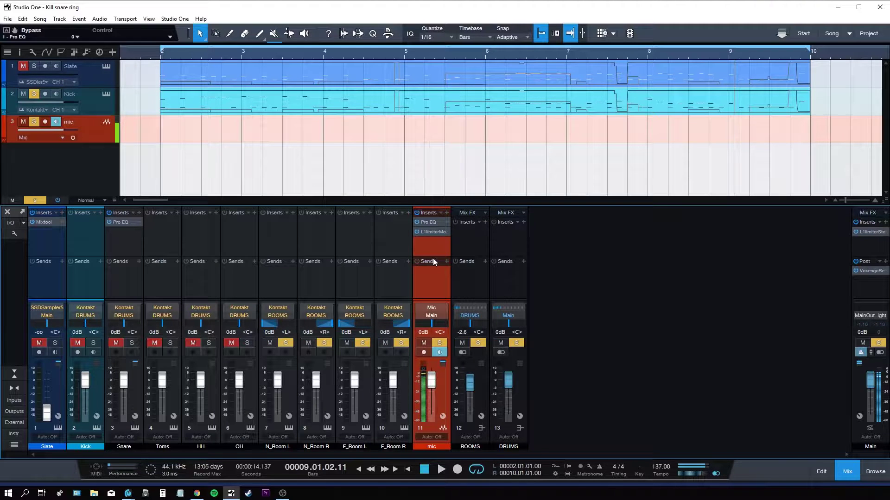
# Insert Pro EQ on the ROOMS bus and notch 277 Hz by -24 dB at Q 24.
pyautogui.click(467, 238)
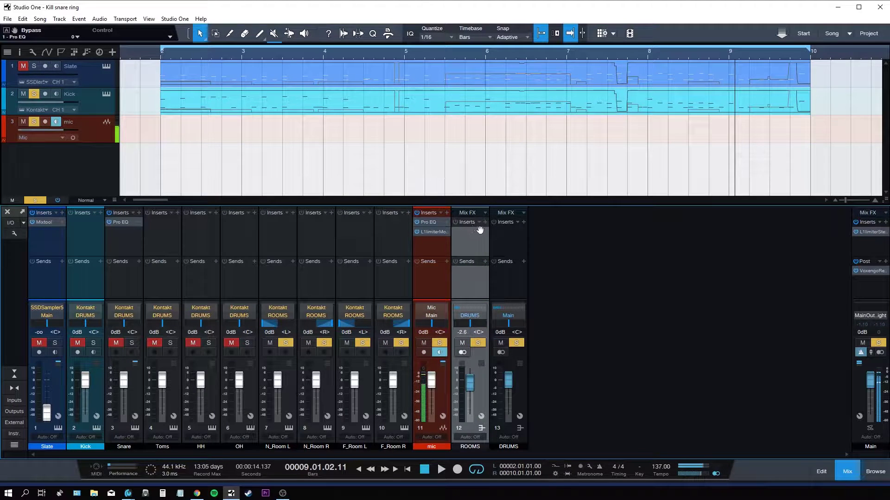
pyautogui.click(485, 222)
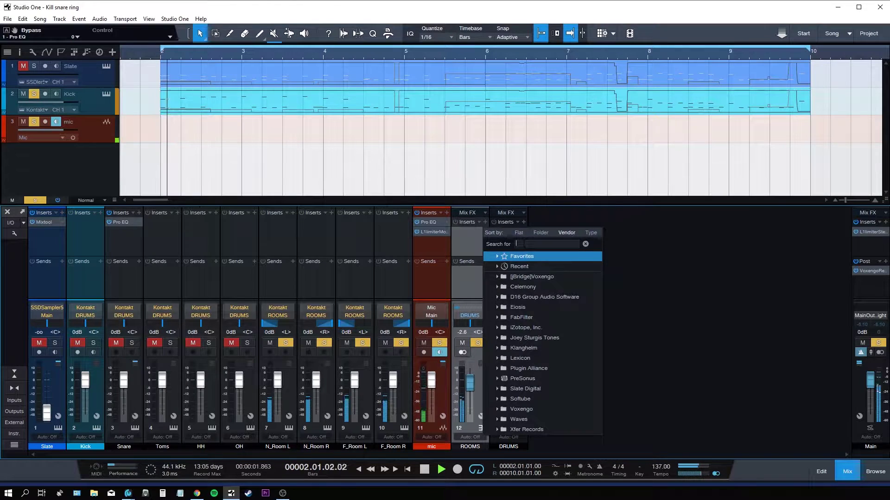
pyautogui.write('eq')
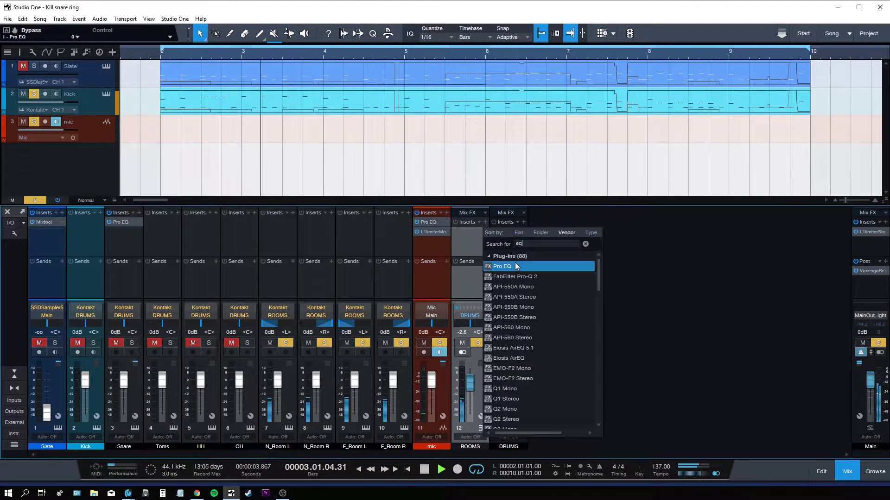
pyautogui.click(516, 266)
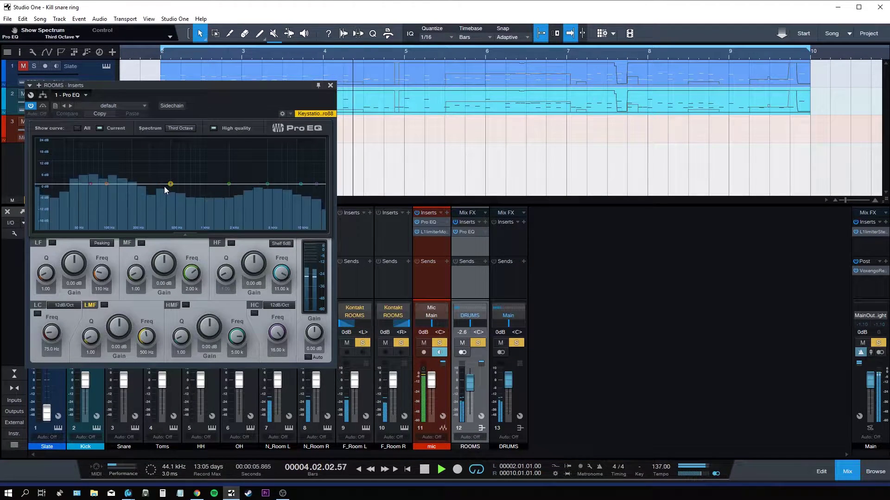
pyautogui.moveTo(170, 184); pyautogui.dragTo(145, 129)
pyautogui.scroll(5, 171, 176)
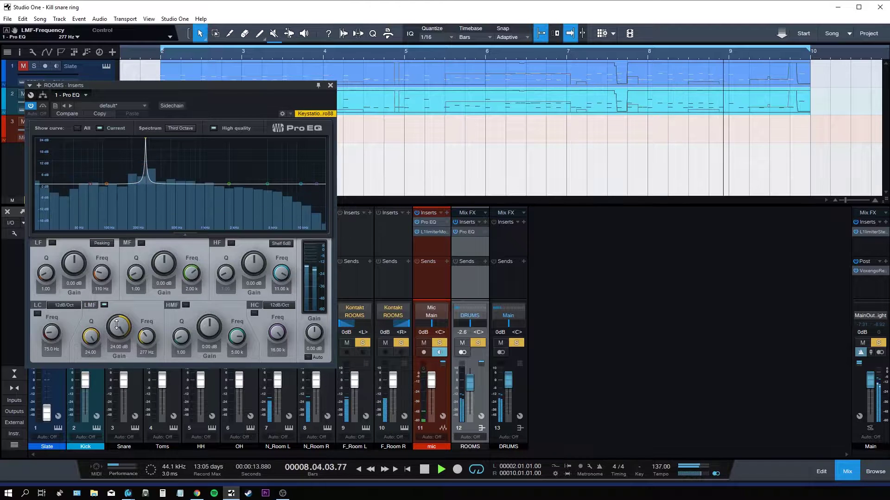
pyautogui.moveTo(117, 324); pyautogui.dragTo(117, 361)
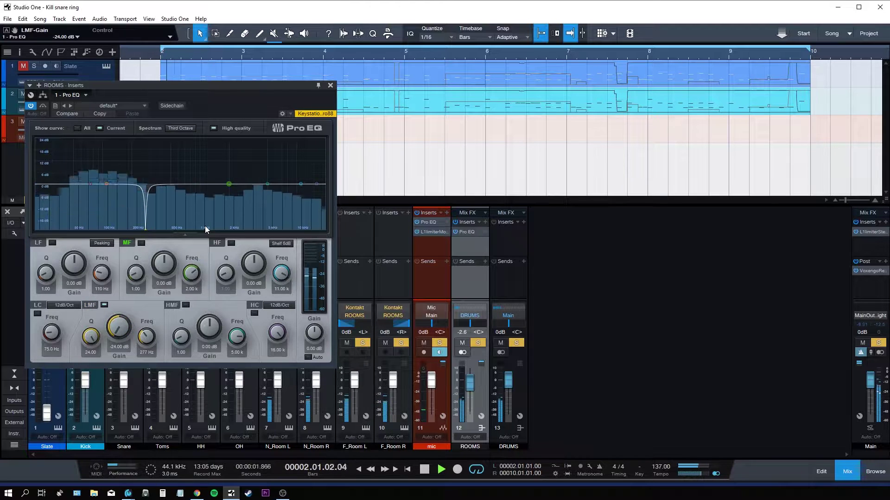
pyautogui.press('space')
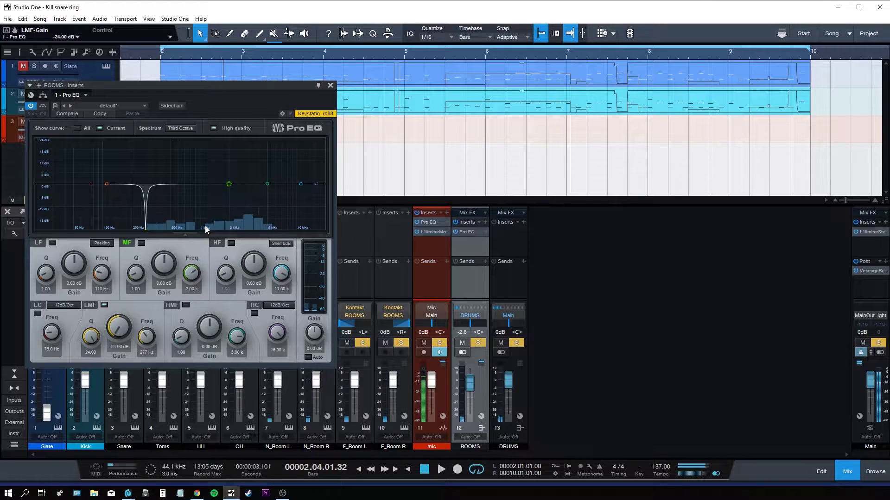
# Review the mic, Snare and ROOMS Pro EQs, then solo the DRUMS bus.
pyautogui.click(433, 223)
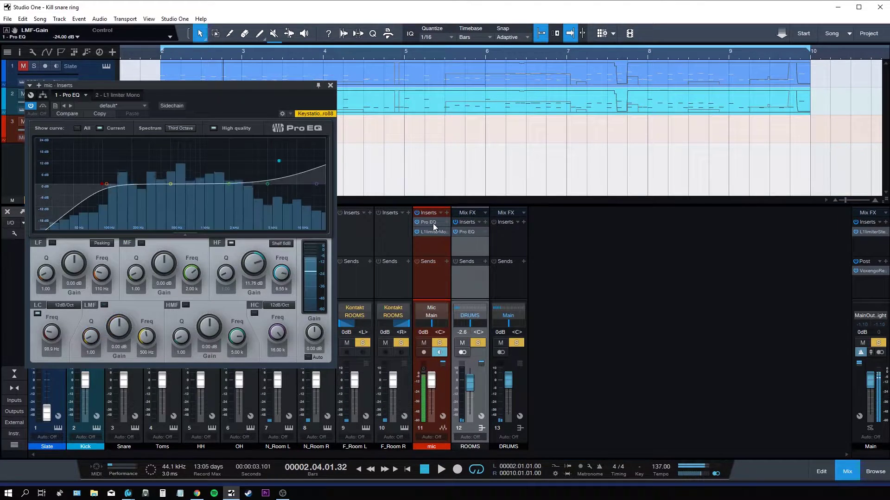
pyautogui.click(330, 86)
pyautogui.click(114, 224)
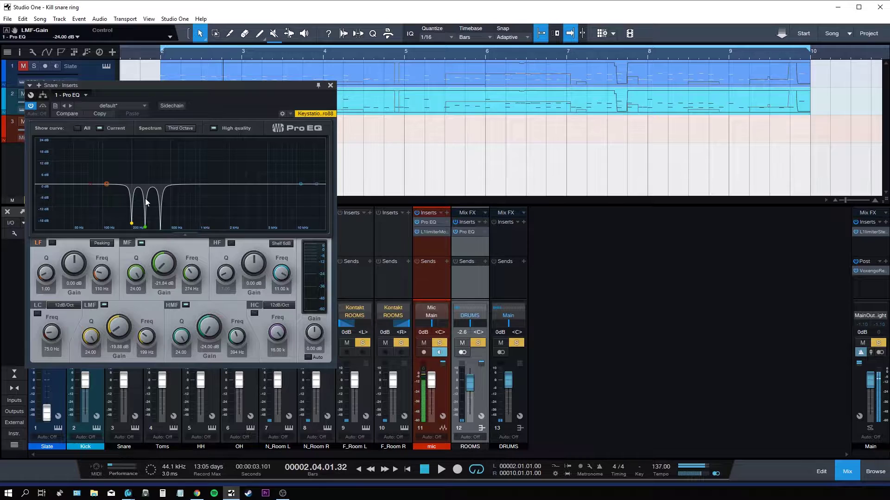
pyautogui.click(330, 86)
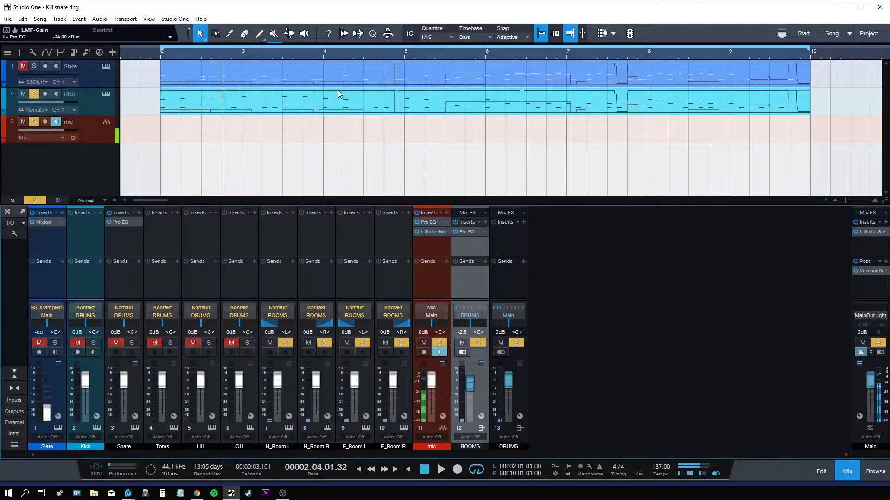
pyautogui.click(472, 231)
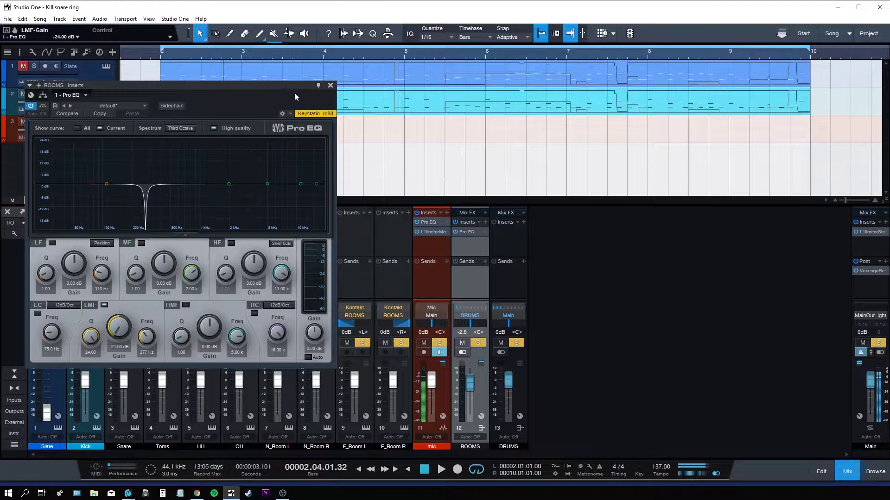
pyautogui.click(330, 86)
pyautogui.click(516, 344)
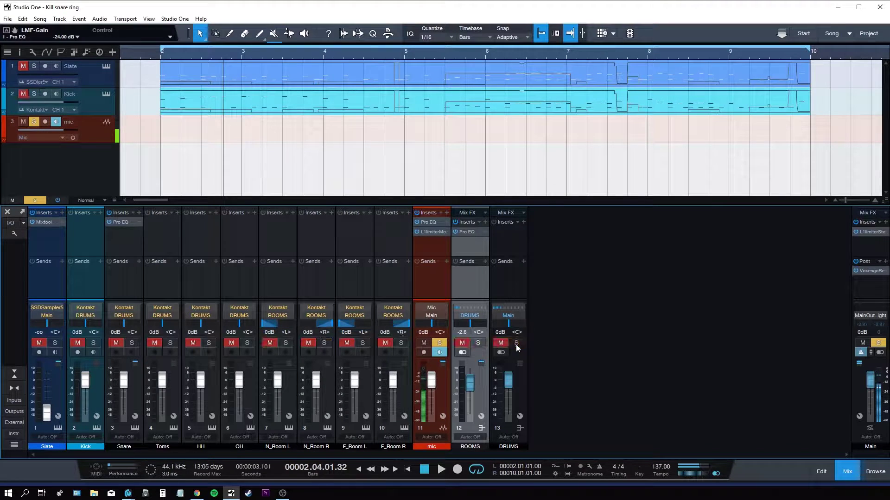
pyautogui.press('space')
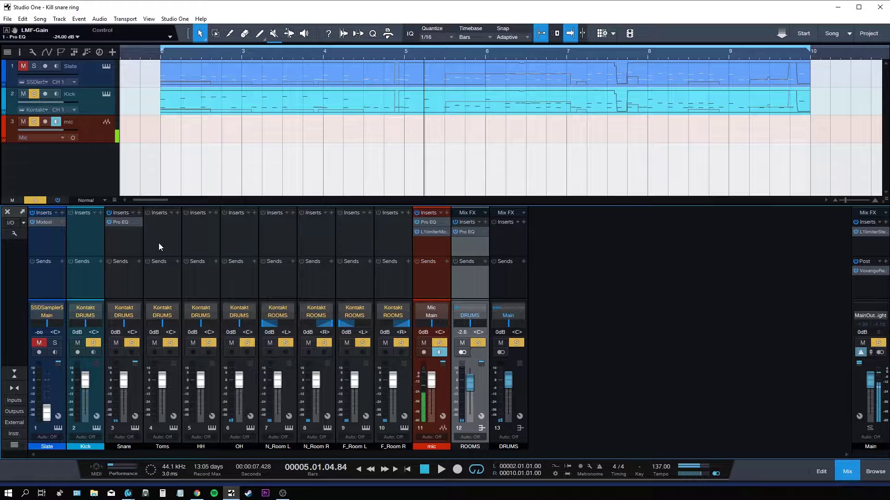
# Add Scheps 73 Mono after the Snare Pro EQ, adjust its gains with high at 1.6 dB, then close it.
pyautogui.click(157, 213)
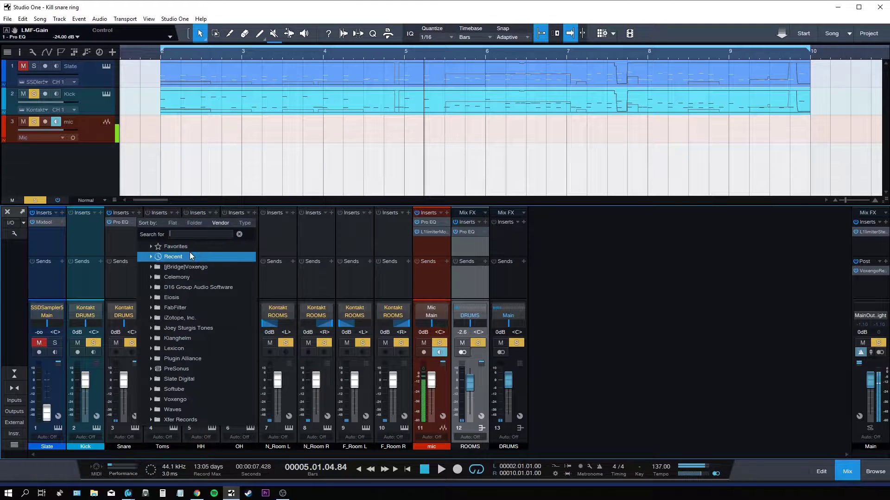
pyautogui.write('scheps')
pyautogui.click(197, 298)
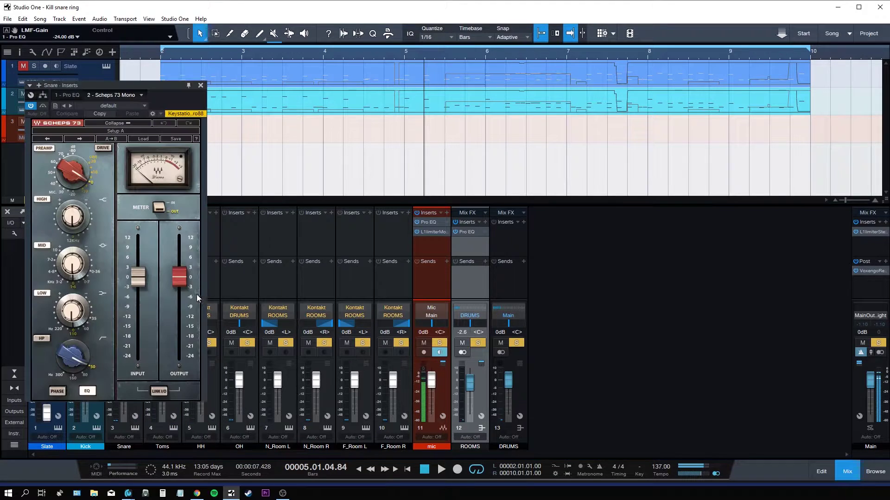
pyautogui.moveTo(130, 86); pyautogui.dragTo(386, 93)
pyautogui.press('space')
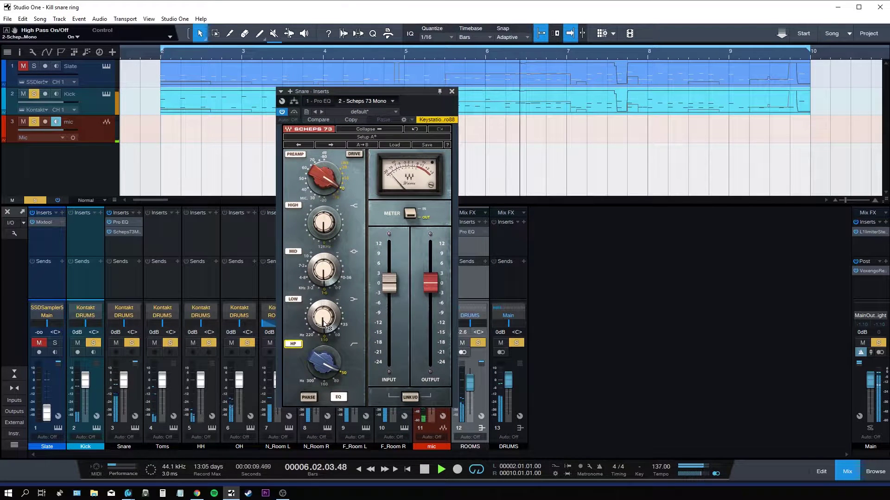
pyautogui.moveTo(323, 317)
pyautogui.mouseDown()
pyautogui.moveTo(323, 292)
pyautogui.moveTo(327, 330)
pyautogui.mouseUp()
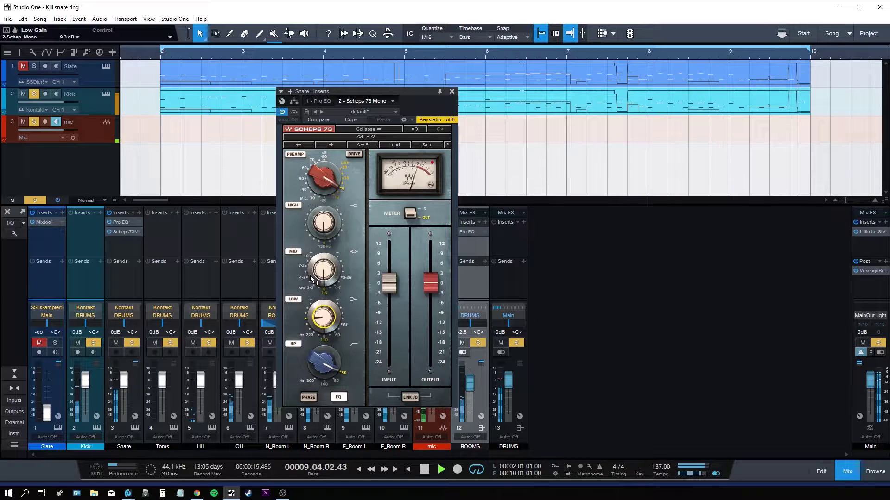
pyautogui.moveTo(324, 270)
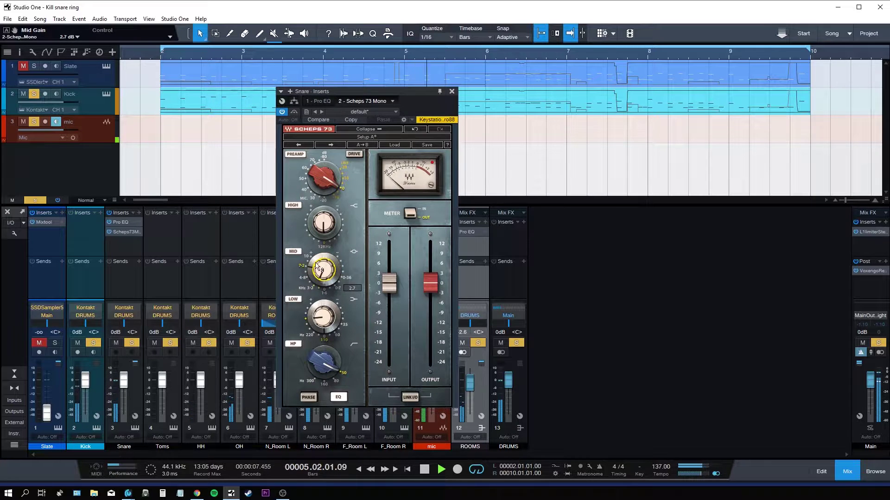
pyautogui.moveTo(324, 233); pyautogui.dragTo(323, 232)
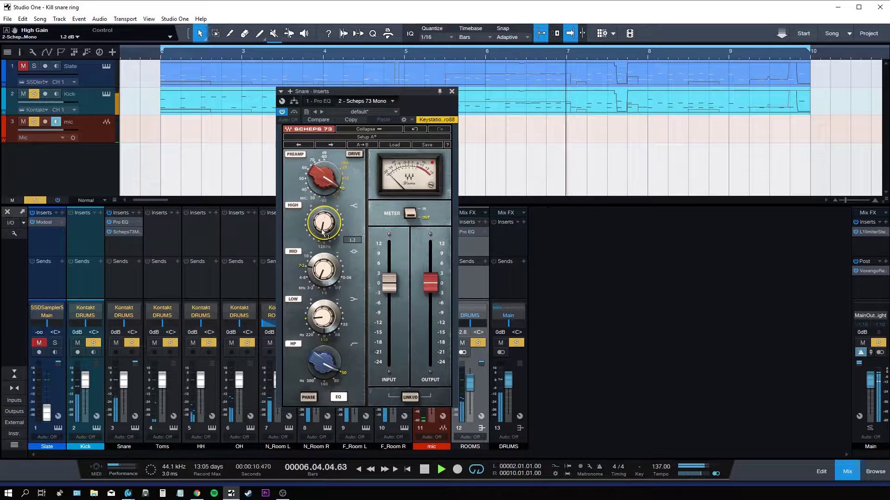
pyautogui.click(451, 92)
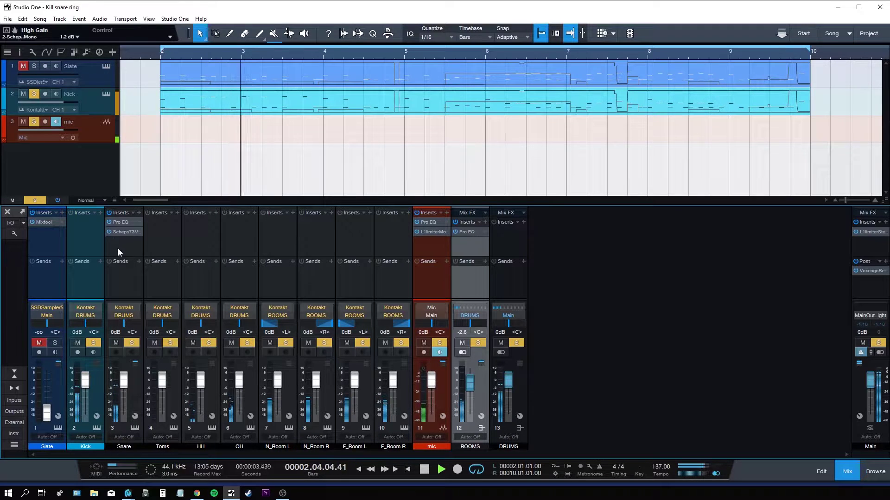
# Audition the snare with its inserts re-enabled, then reopen the Snare Pro EQ editor.
pyautogui.press('space')
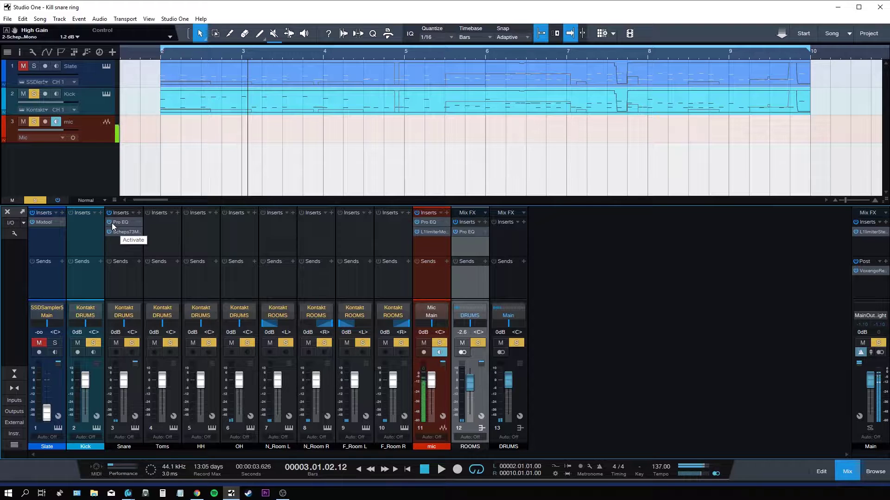
pyautogui.press('space')
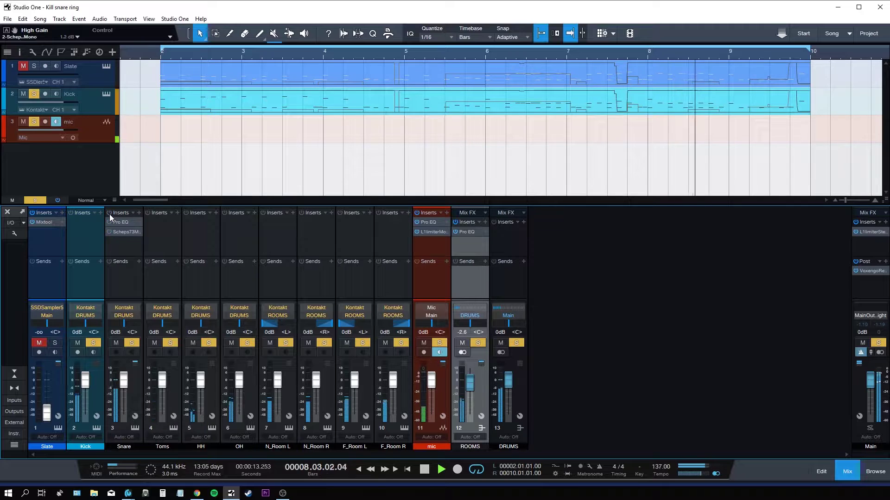
pyautogui.click(109, 214)
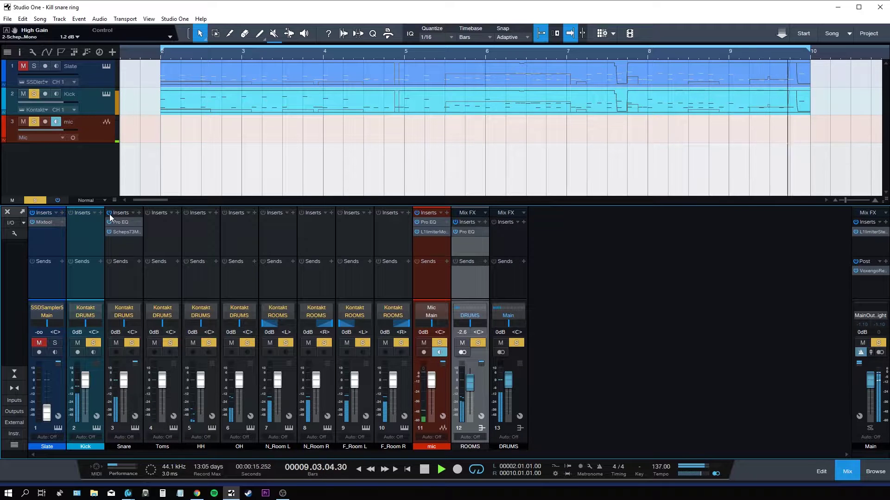
pyautogui.press('space')
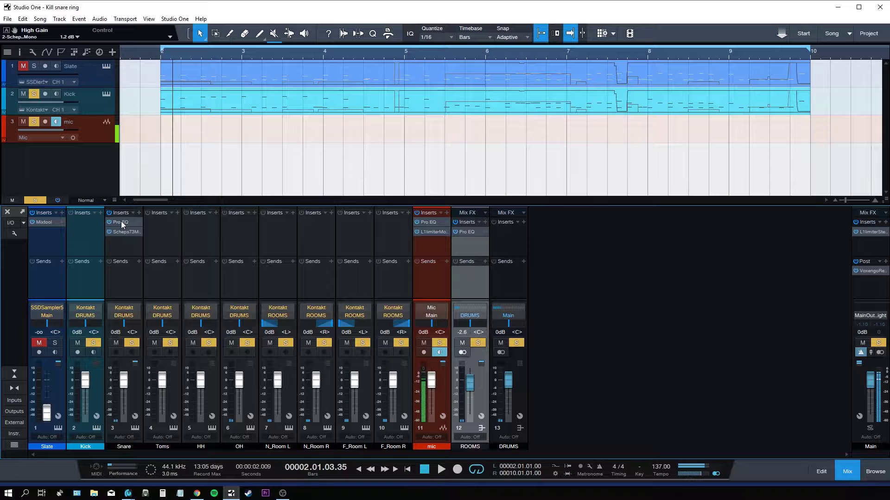
pyautogui.press('space')
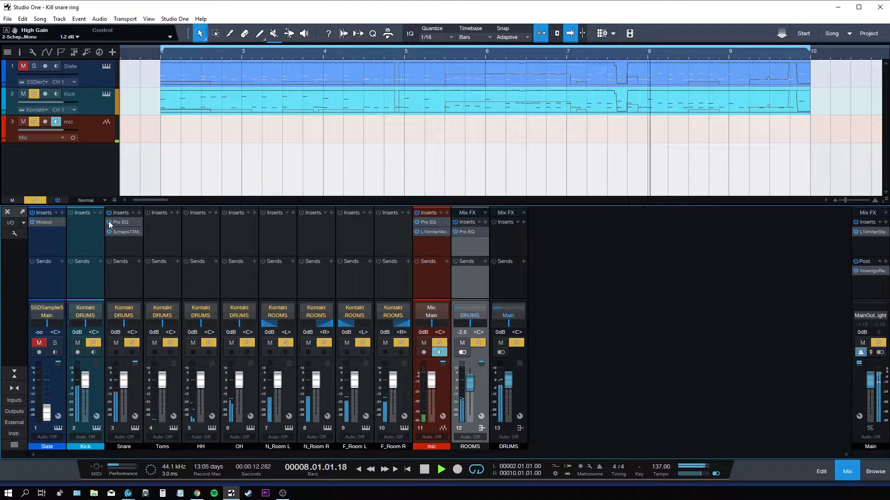
pyautogui.press('space')
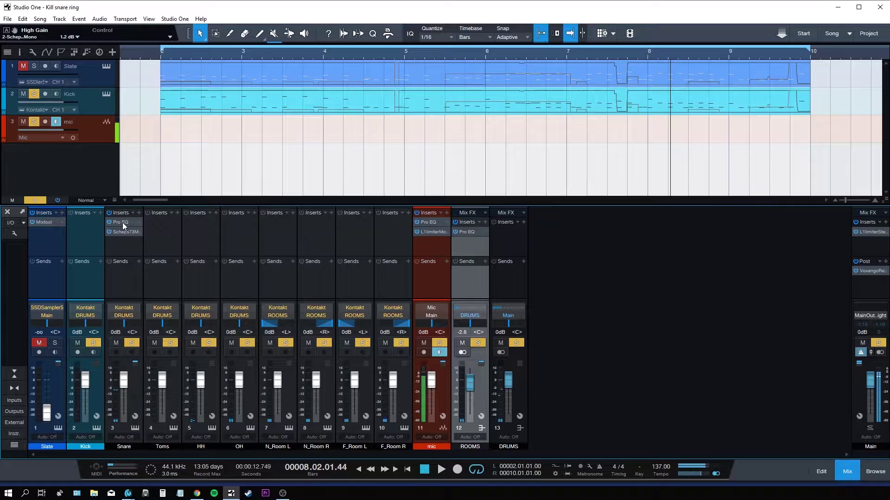
pyautogui.click(123, 222)
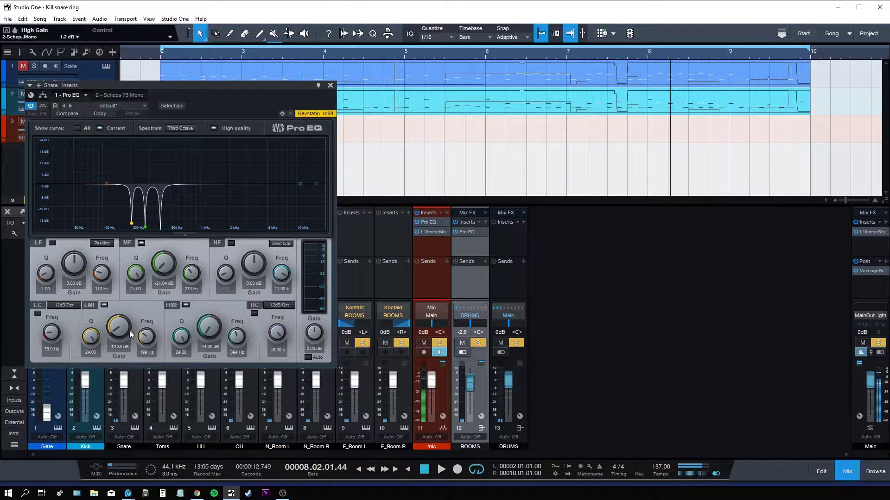
# Ease the snare's low-mid notch up to -8.60 dB, A/B it with bypass, and close Pro EQ.
pyautogui.press('space')
pyautogui.moveTo(119, 330); pyautogui.dragTo(122, 311)
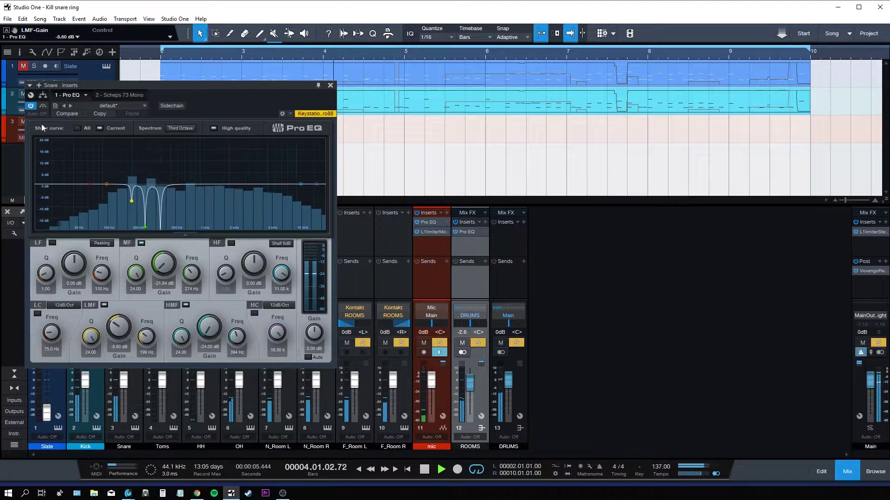
pyautogui.click(41, 107)
pyautogui.click(41, 107)
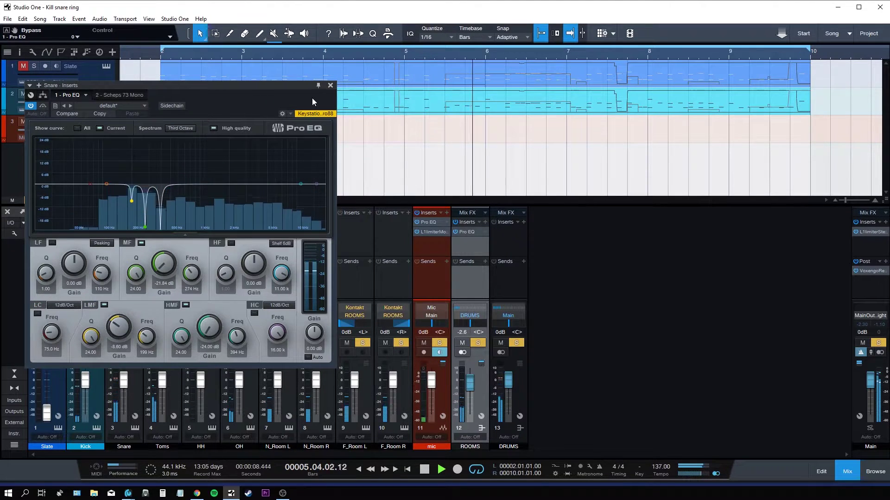
pyautogui.press('Escape')
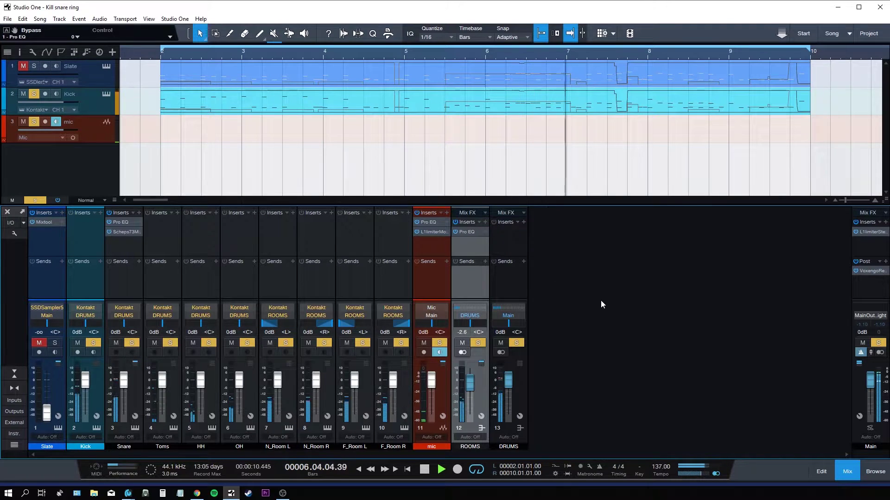
pyautogui.press('space')
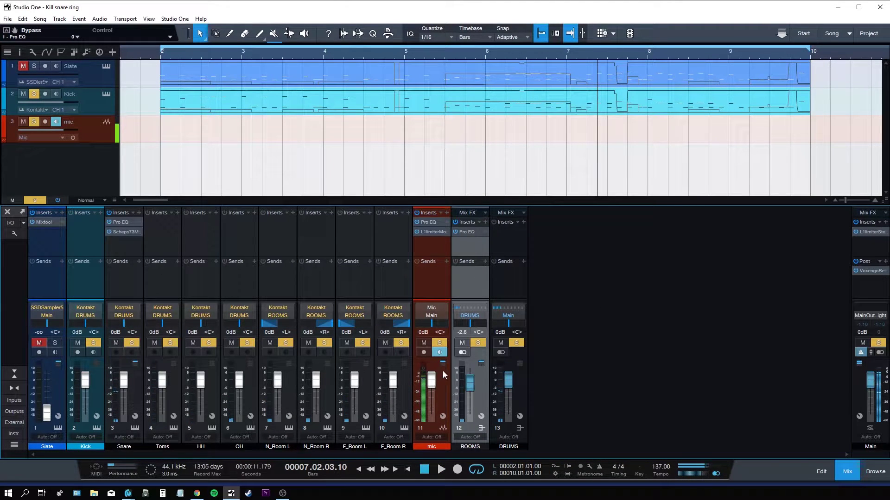
# Pull the DRUMS bus fader to -oo, clear all solos, and select the Slate instrument track.
pyautogui.moveTo(509, 379); pyautogui.dragTo(508, 417)
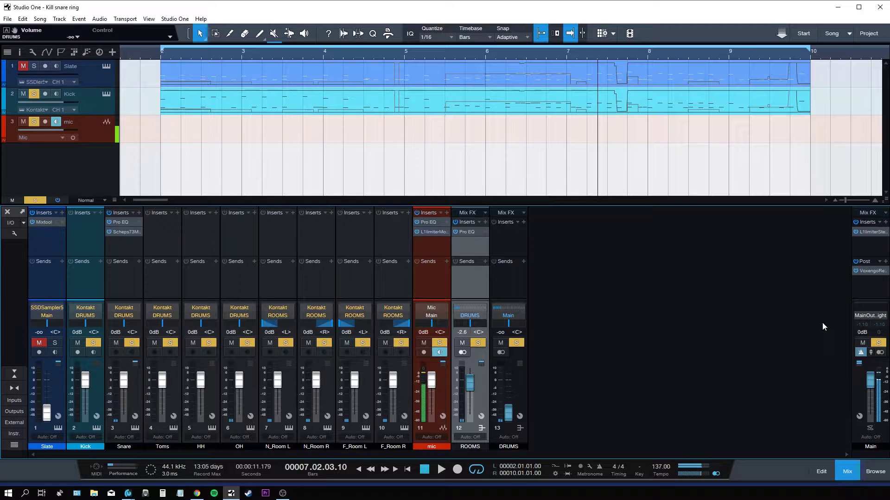
pyautogui.click(879, 344)
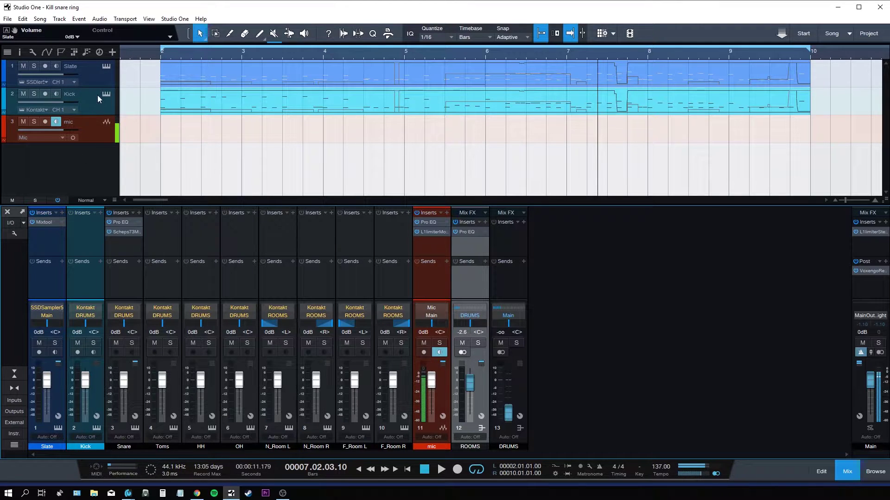
pyautogui.click(107, 67)
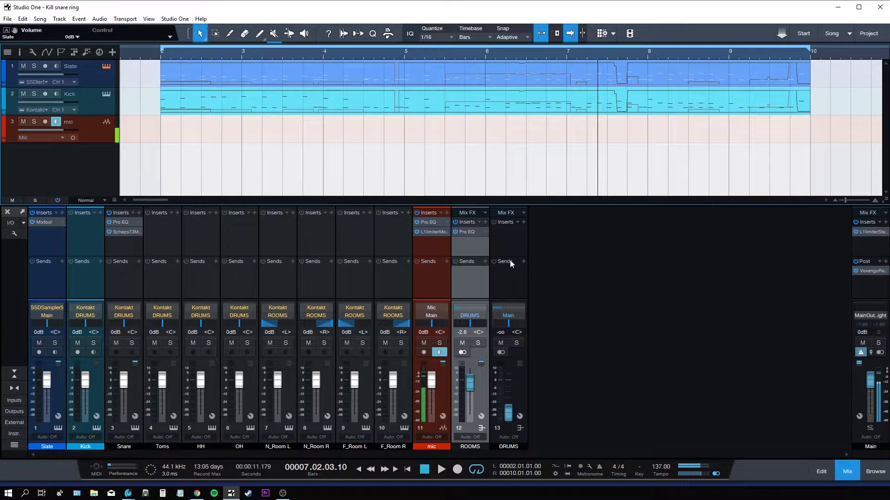
# Open the SSD5 editor and show the Snare Pearl 5 CSM microphones.
pyautogui.press('F11')
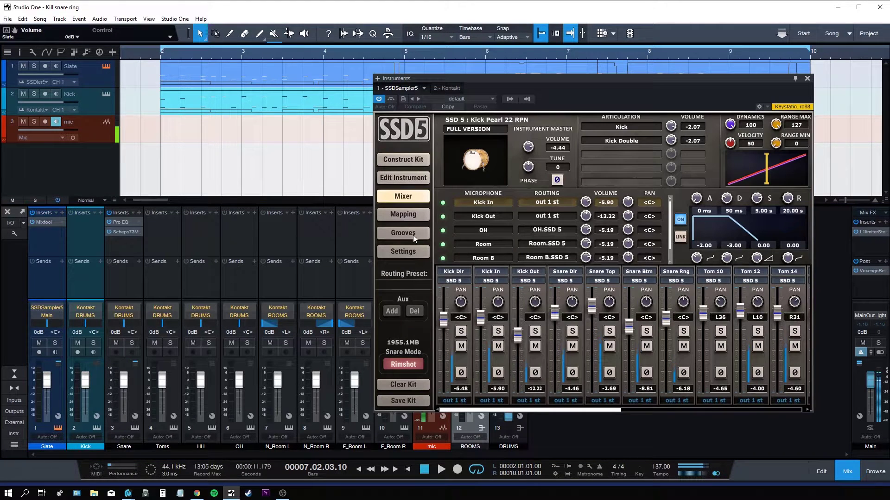
pyautogui.moveTo(554, 88); pyautogui.dragTo(411, 69)
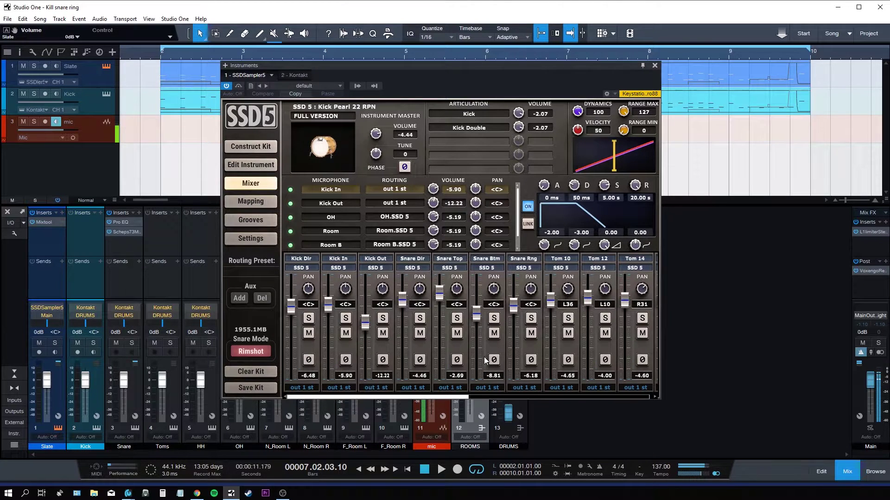
pyautogui.click(526, 264)
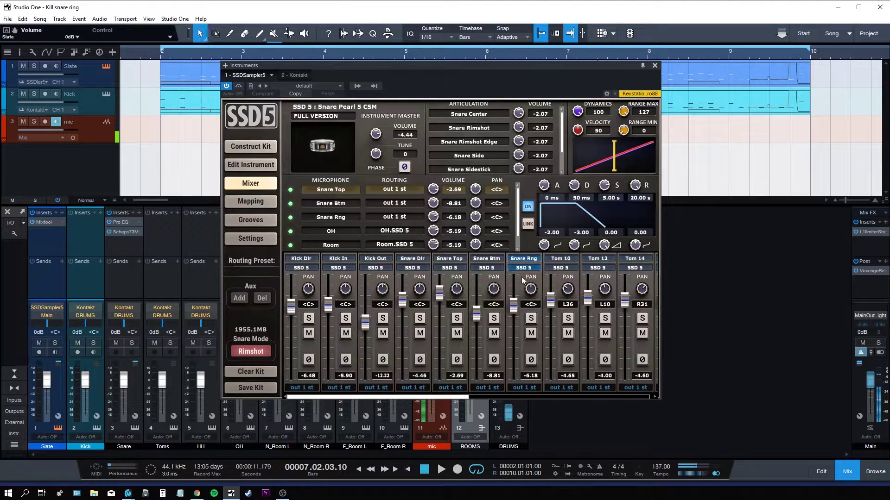
# Pull the Snare Rng mic to -inf, audition, then raise it back to -2.58.
pyautogui.moveTo(514, 310); pyautogui.dragTo(496, 393)
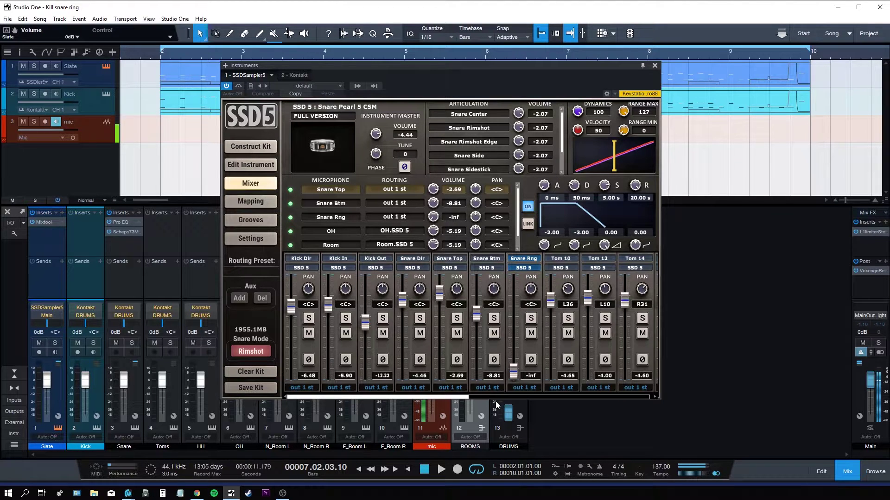
pyautogui.press('space')
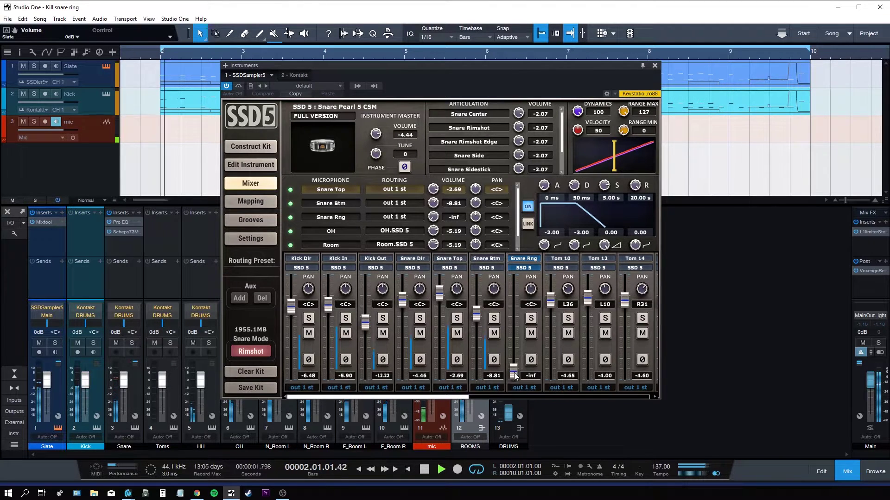
pyautogui.press('space')
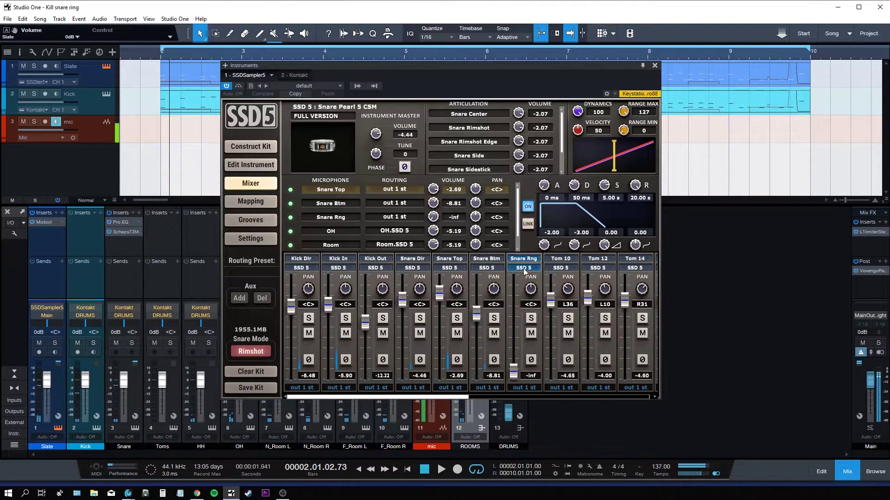
pyautogui.press('space')
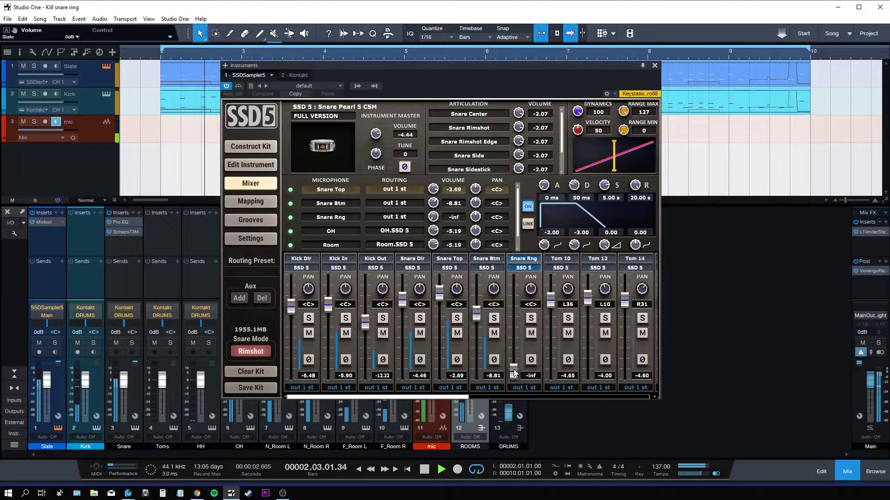
pyautogui.moveTo(516, 368); pyautogui.dragTo(521, 270)
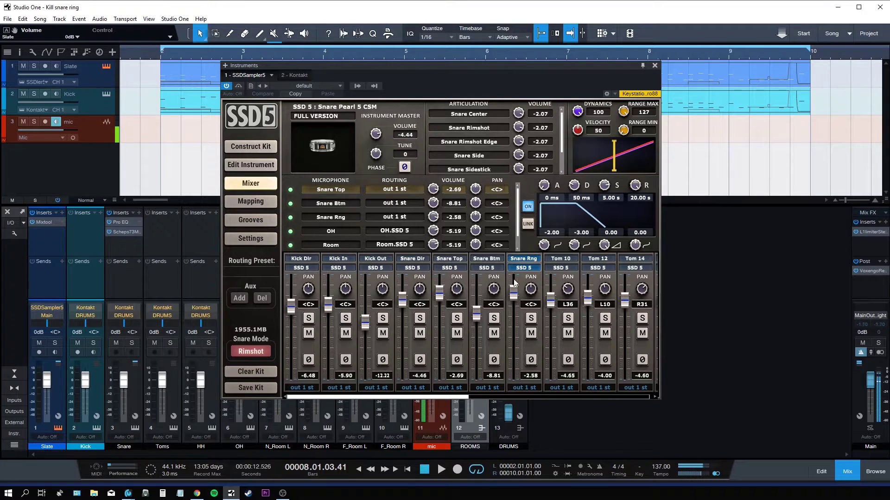
# Audition the SSD5 Snare Rng mic soloed at 0.00 dB during playback, then unsolo it.
pyautogui.press('space')
pyautogui.click(533, 318)
pyautogui.moveTo(512, 290); pyautogui.dragTo(512, 278)
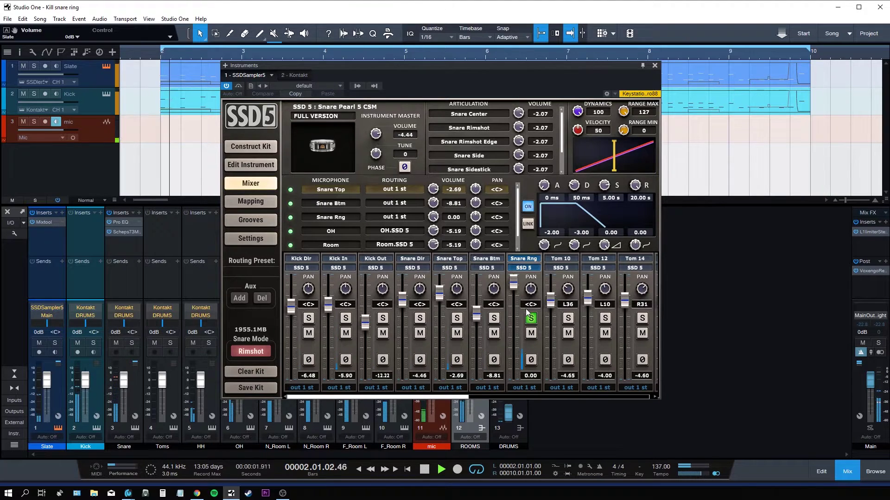
pyautogui.press('space')
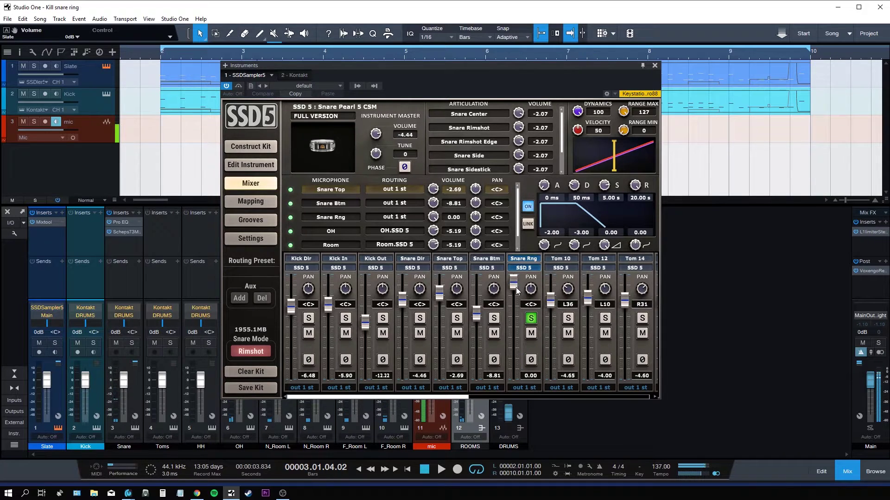
pyautogui.click(529, 319)
# Pull Snare Rng down to -inf, set the Slate channel to +1.5 dB, and close SSD5.
pyautogui.press('space')
pyautogui.moveTo(514, 290); pyautogui.dragTo(511, 424)
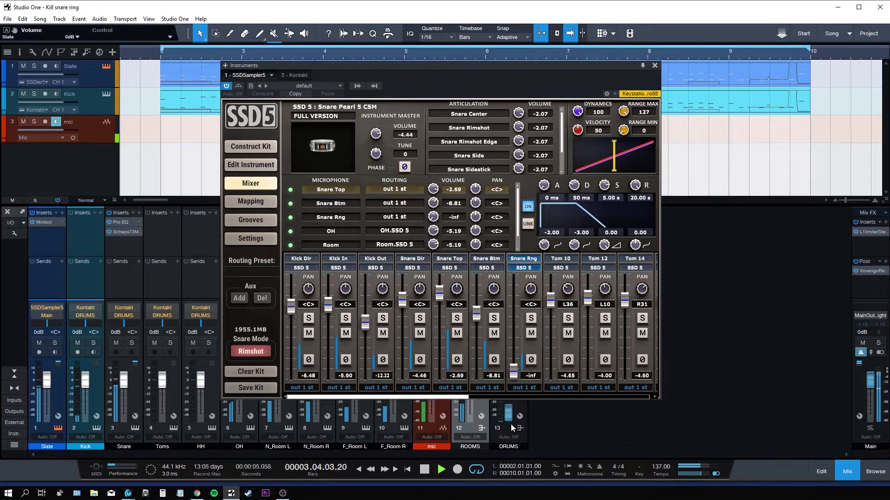
pyautogui.click(46, 385)
pyautogui.scroll(3, 47, 382)
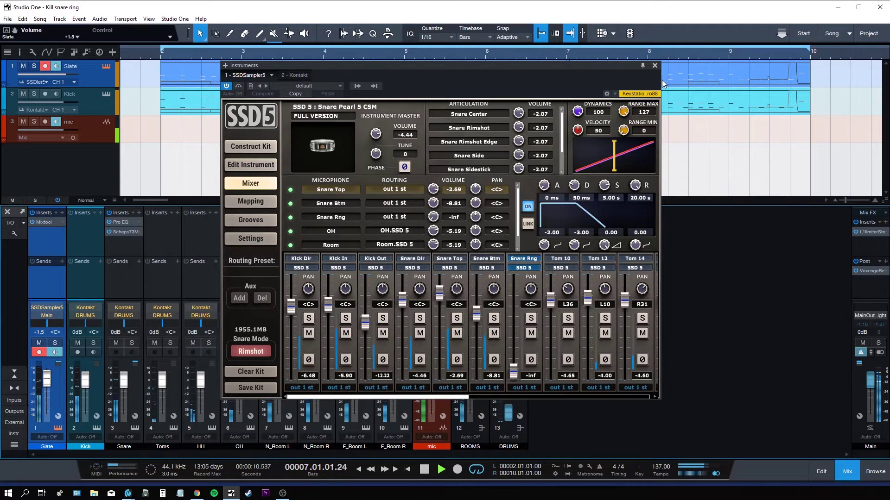
pyautogui.click(654, 65)
pyautogui.press('space')
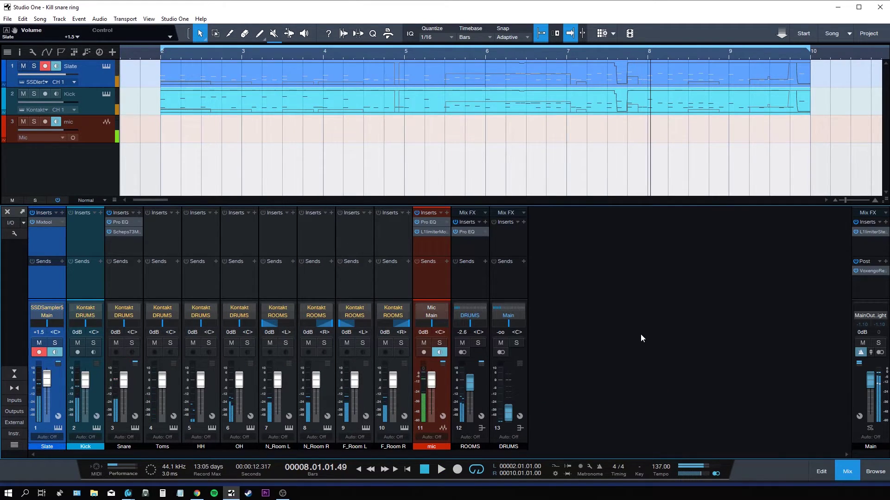